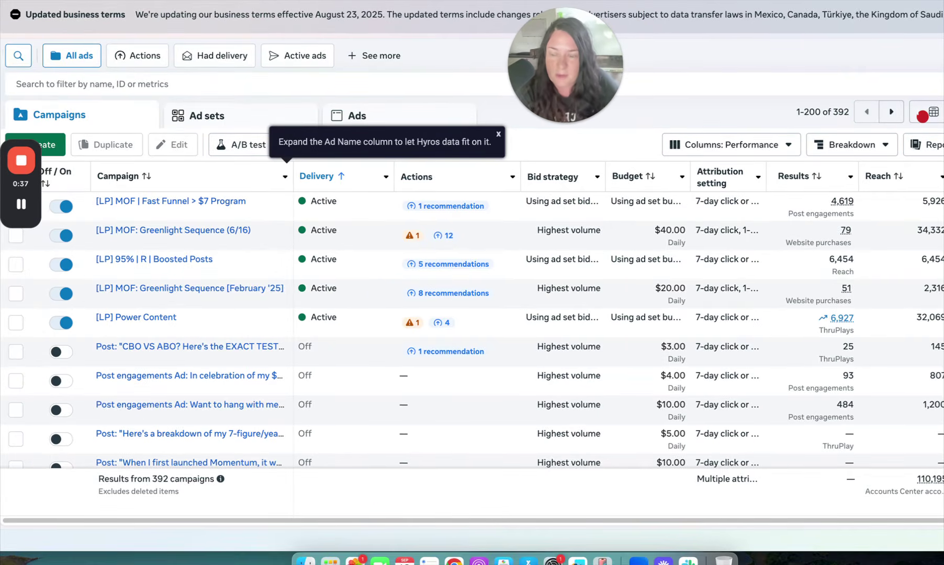
Step: Select the [LP] Power Content campaign and open the list of its ad sets
click(15, 323)
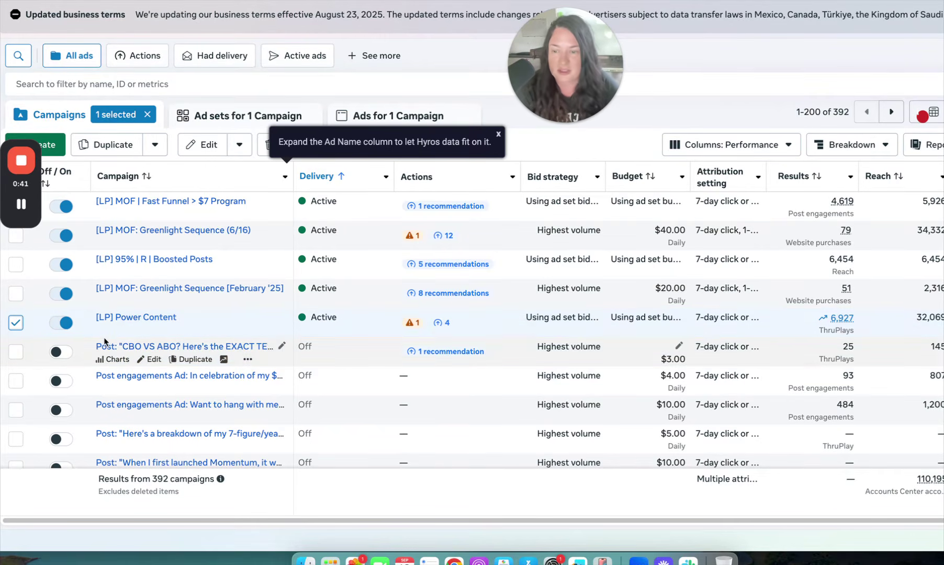
click(499, 134)
click(244, 130)
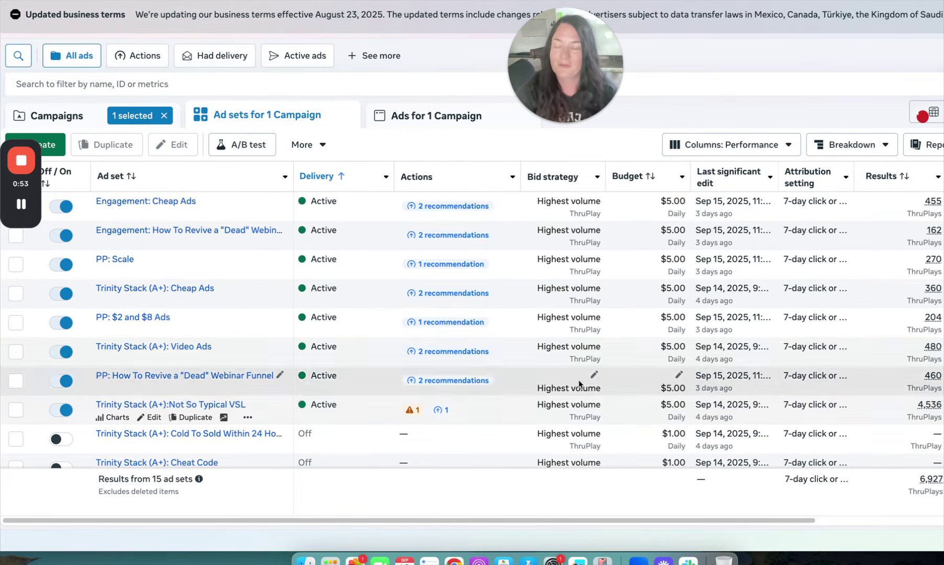
mouse_move(32, 200)
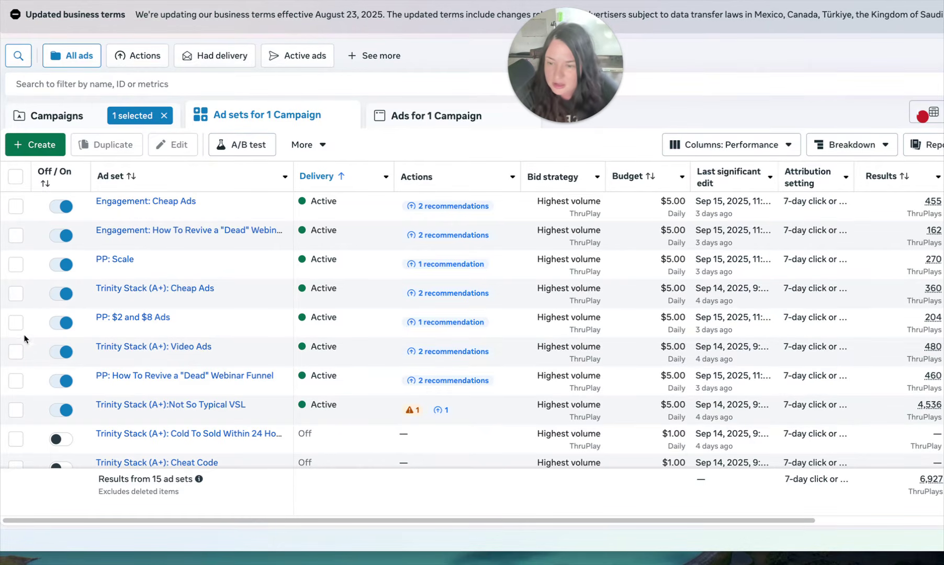
Step: Mark the Trinity Stack (A+) ad sets Video Ads and Cheap Ads, and clear both selections
click(16, 352)
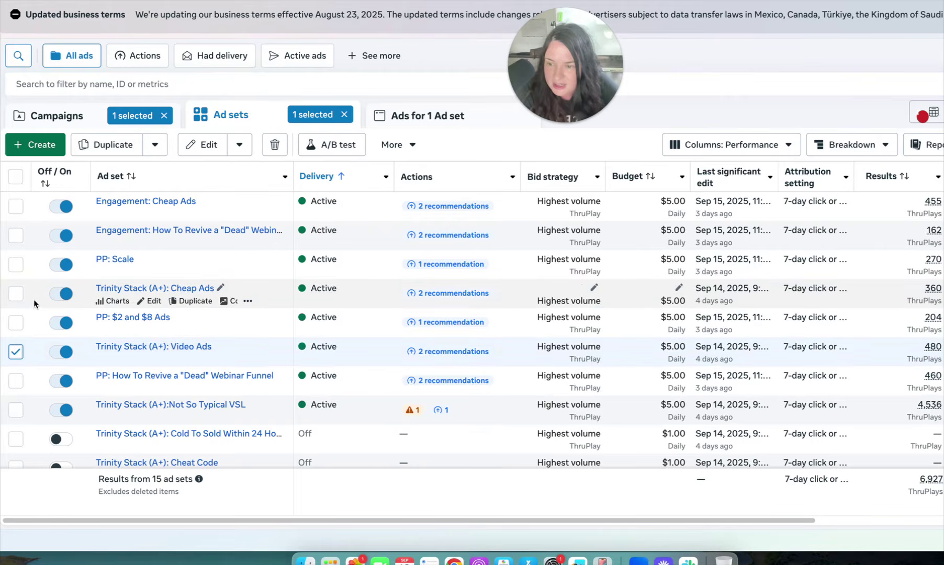
click(16, 295)
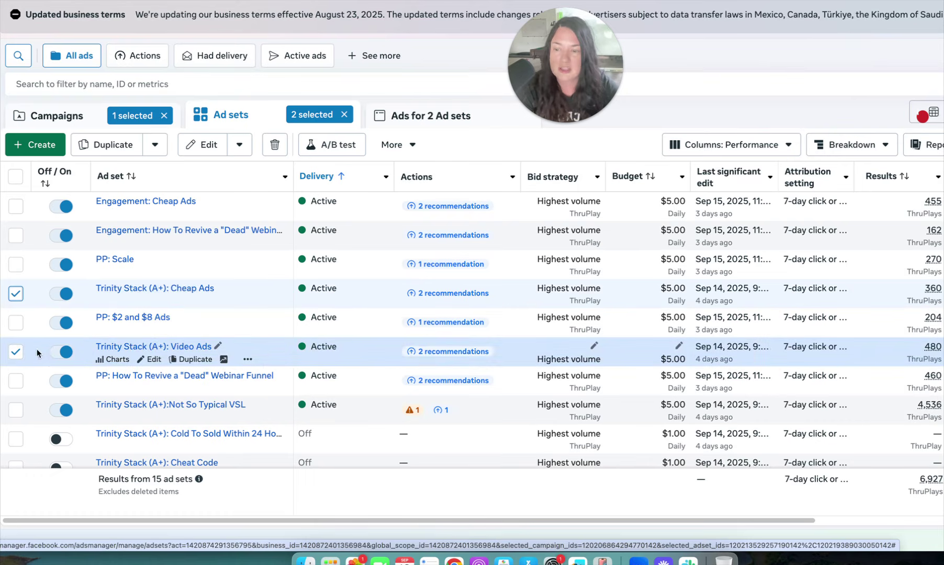
click(16, 352)
click(17, 296)
Step: Mark the ad sets PP: Scale, PP: $2 and $8 Ads and PP: How To Revive a "Dead" Webinar Funnel, and deselect all three
click(15, 264)
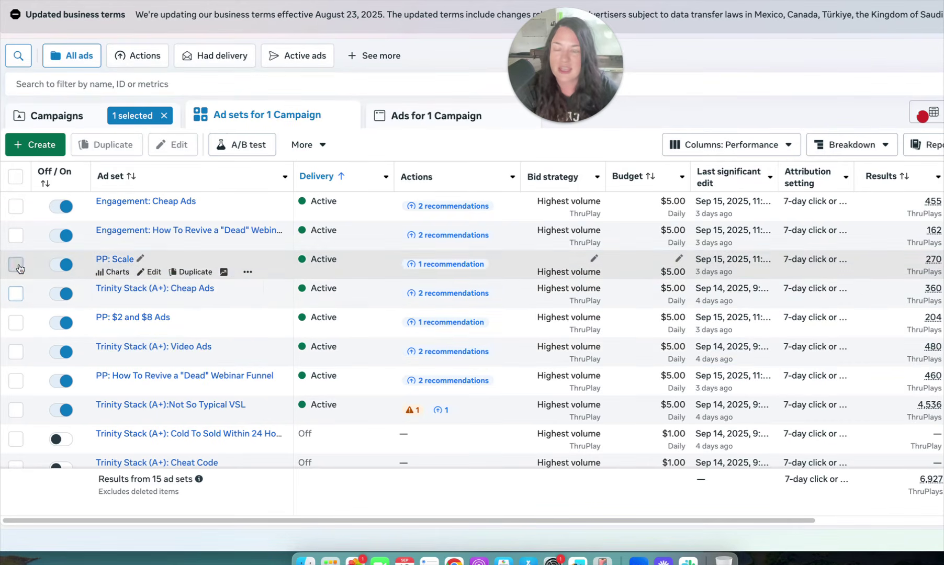
click(17, 323)
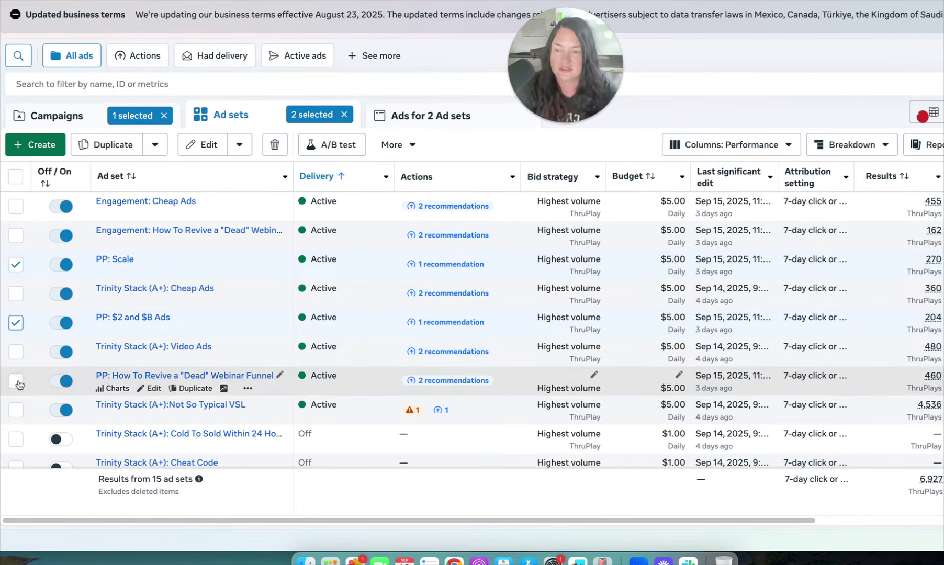
click(16, 381)
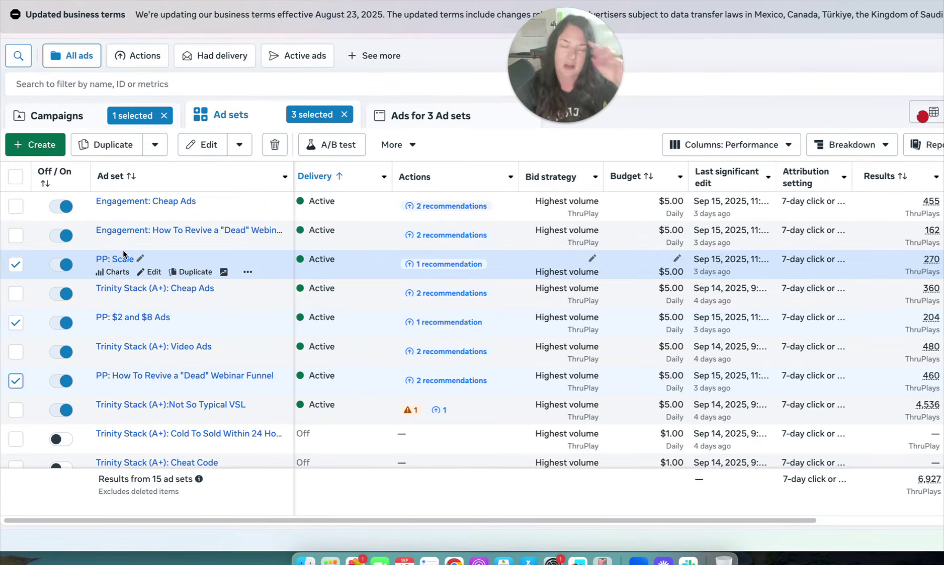
click(16, 265)
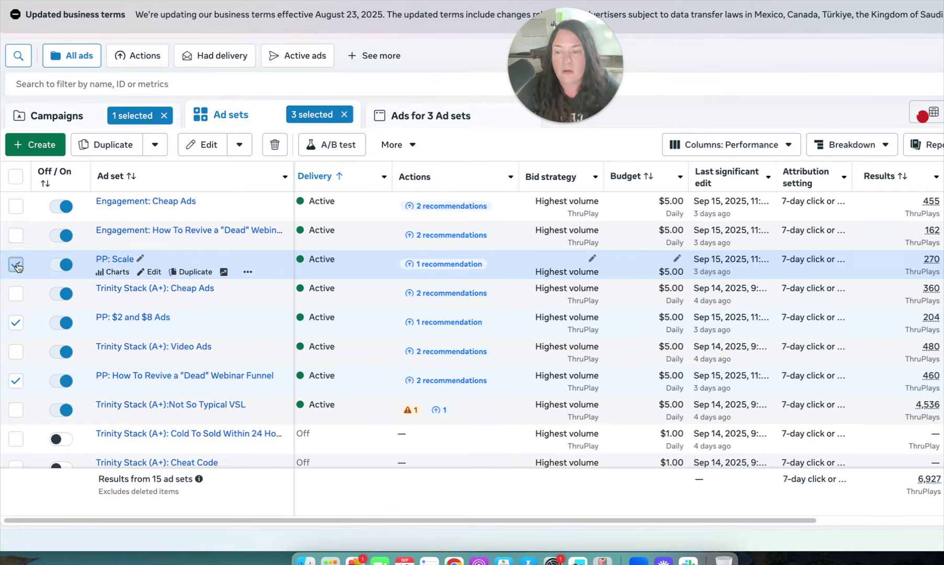
click(18, 327)
click(17, 380)
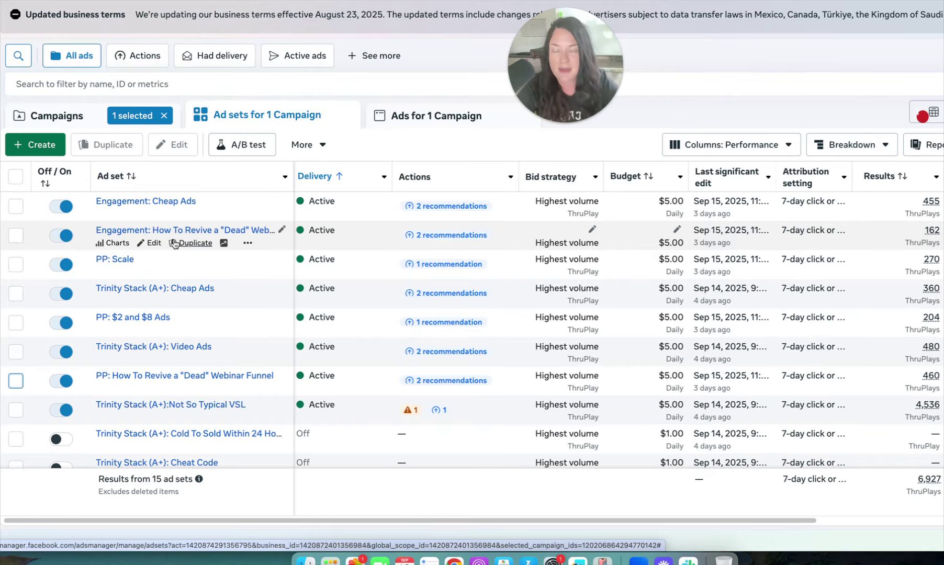
Step: Mark the two Engagement ad sets, Cheap Ads and How To Revive a "Dead" Webinar, and clear their selection
click(16, 207)
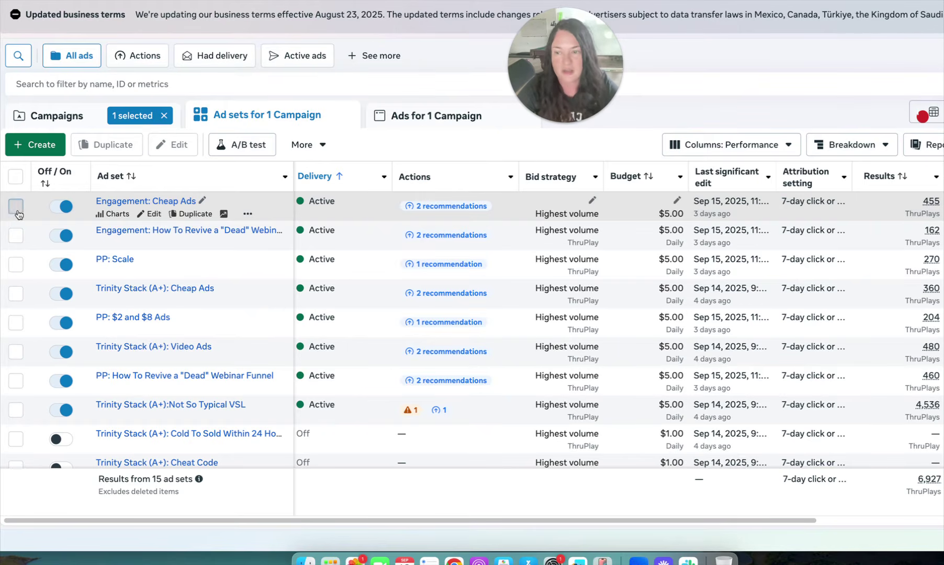
click(16, 235)
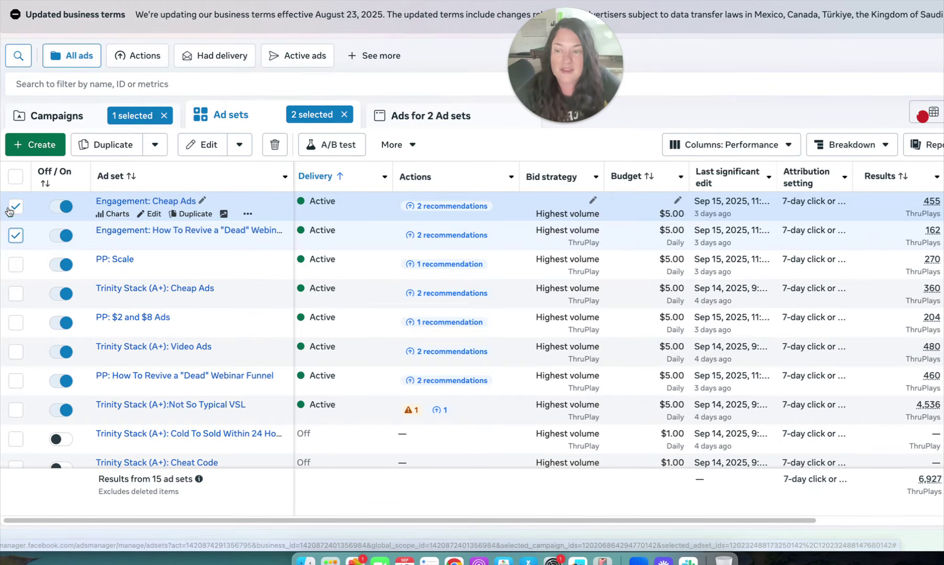
click(16, 239)
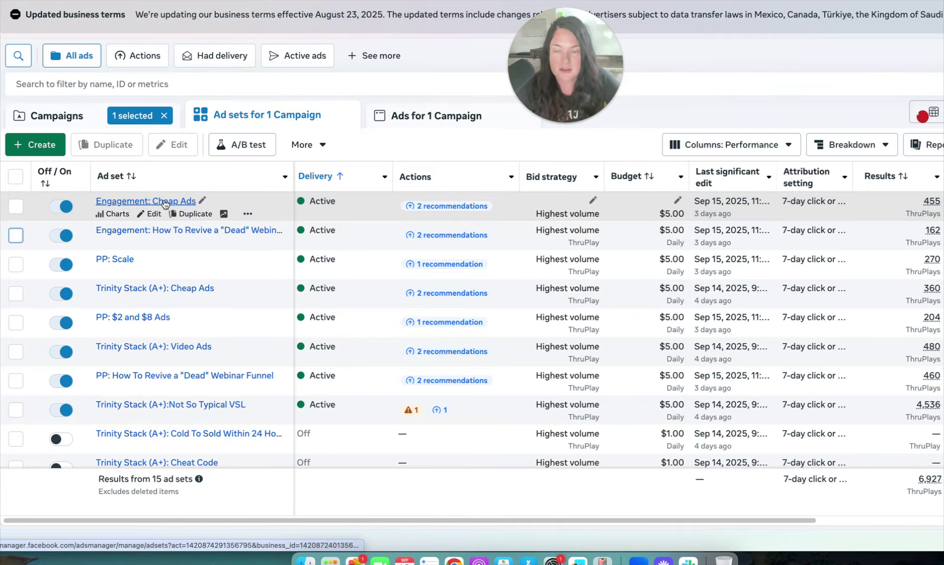
click(16, 206)
click(16, 235)
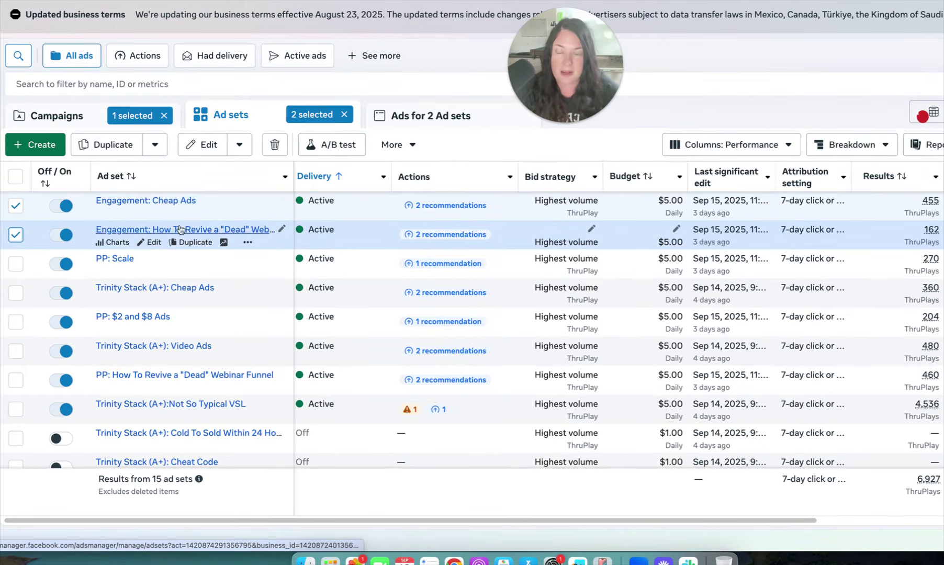
click(16, 206)
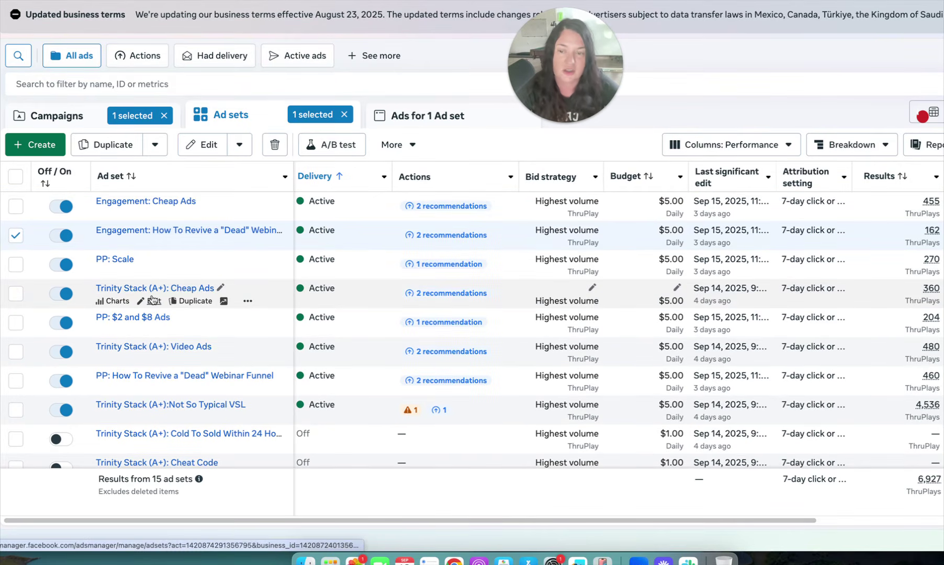
Step: Mark the three active PP ad sets once more and clear the selection
click(16, 265)
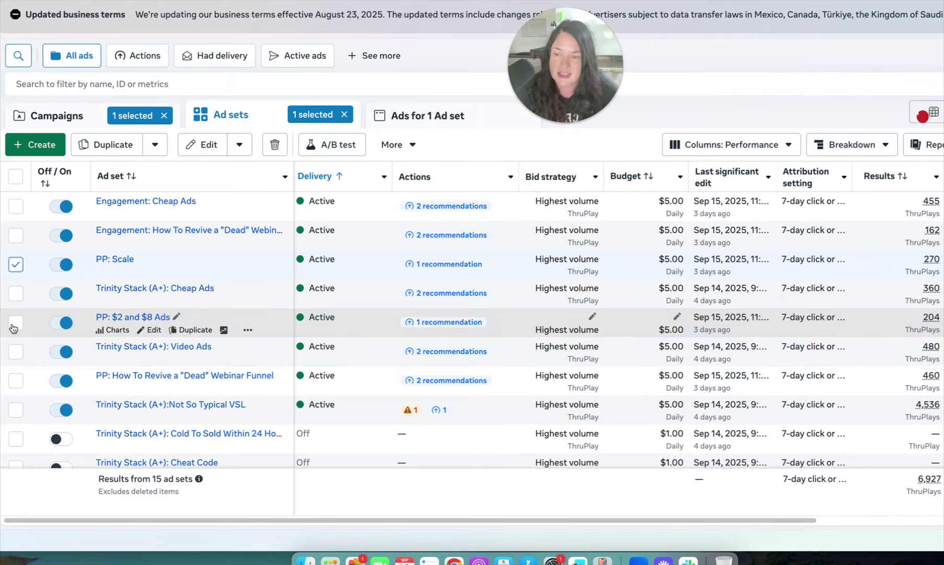
click(15, 324)
click(15, 381)
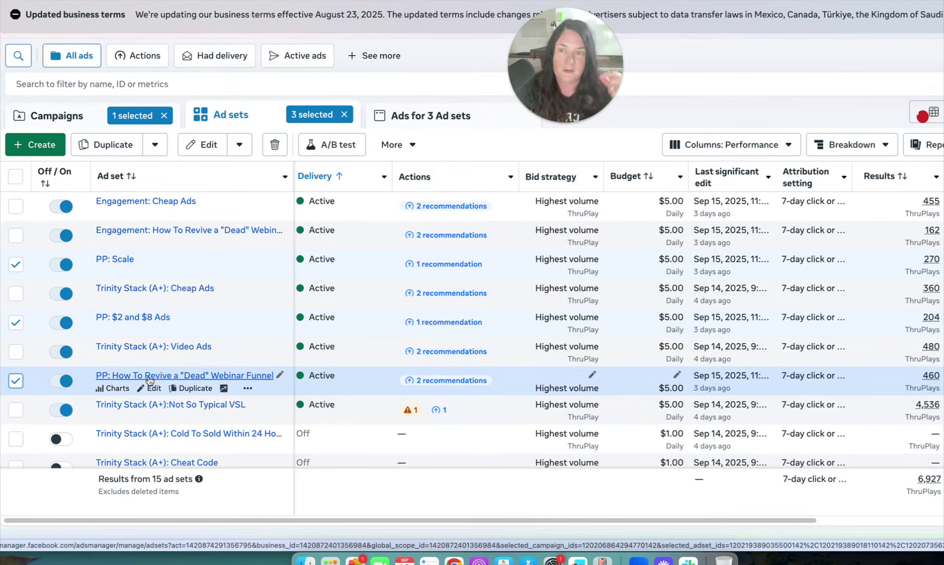
click(16, 380)
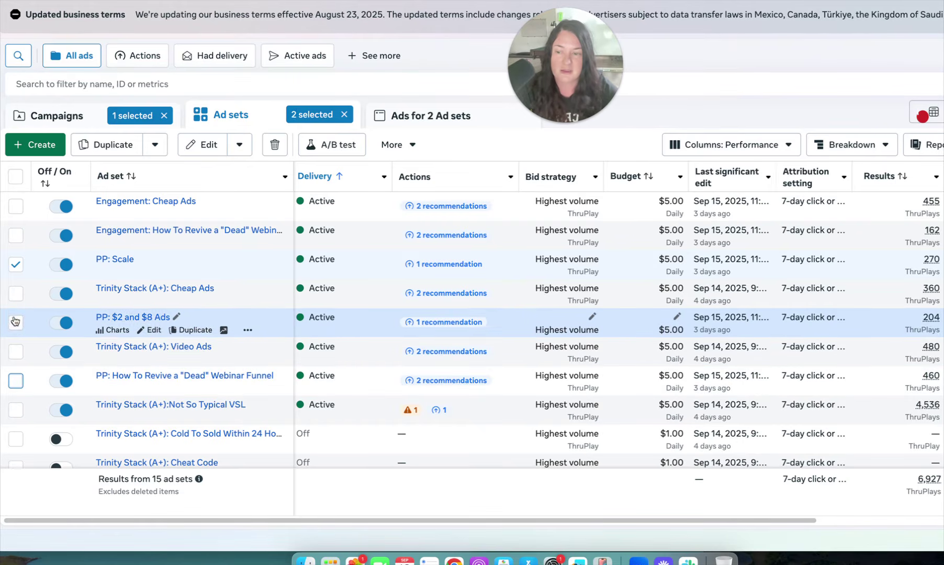
click(16, 323)
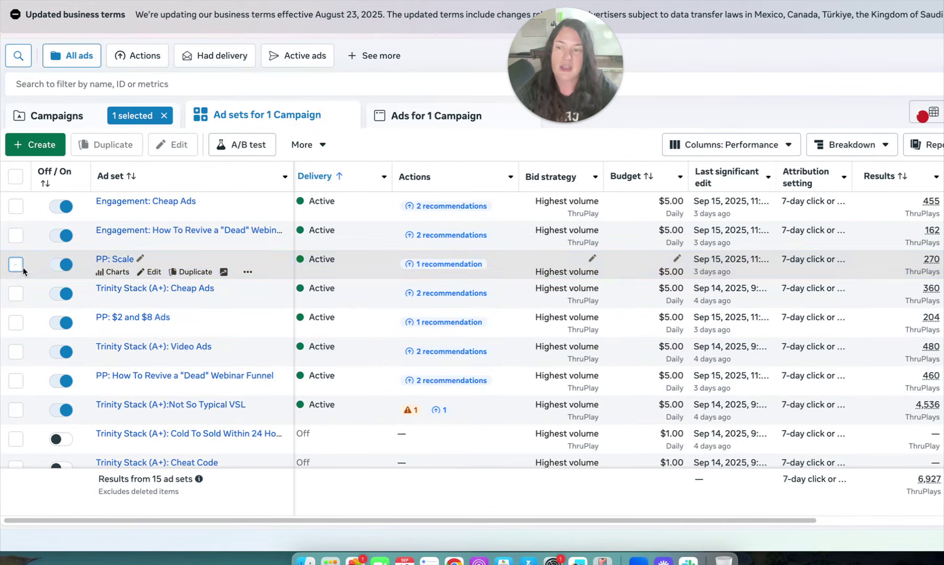
Step: Return to the campaign list, replace the Power Content selection with [LP] 95% | R | Boosted Posts, and open its ad sets
click(75, 119)
click(16, 325)
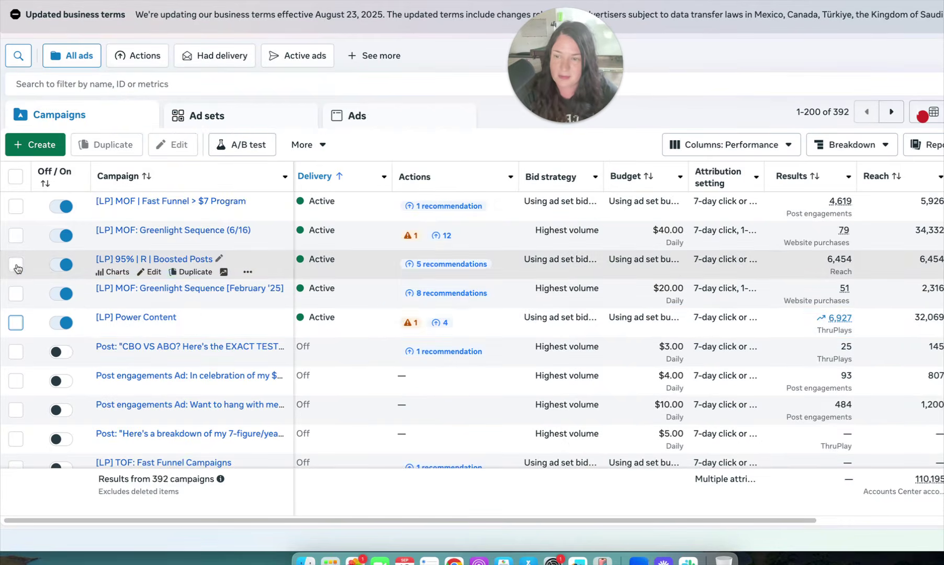
click(16, 263)
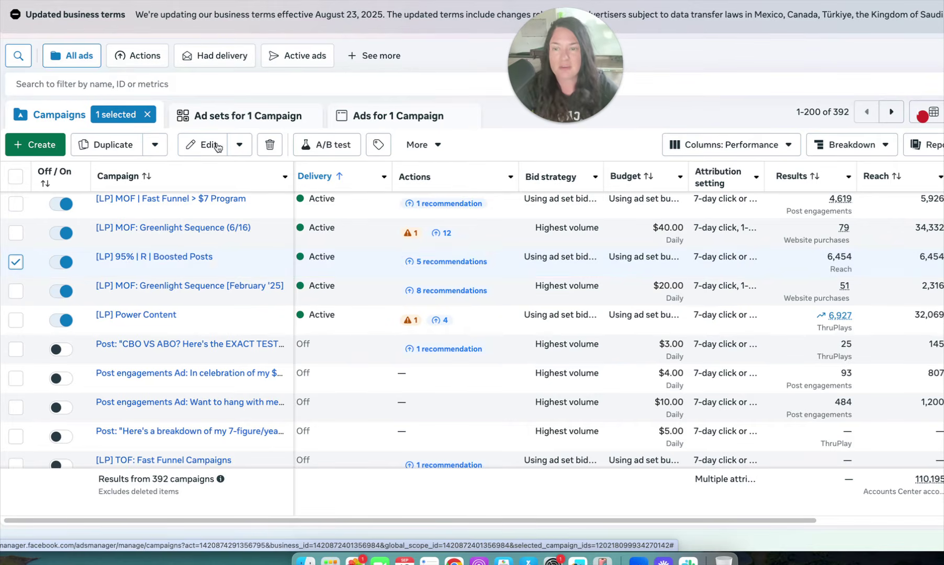
click(225, 115)
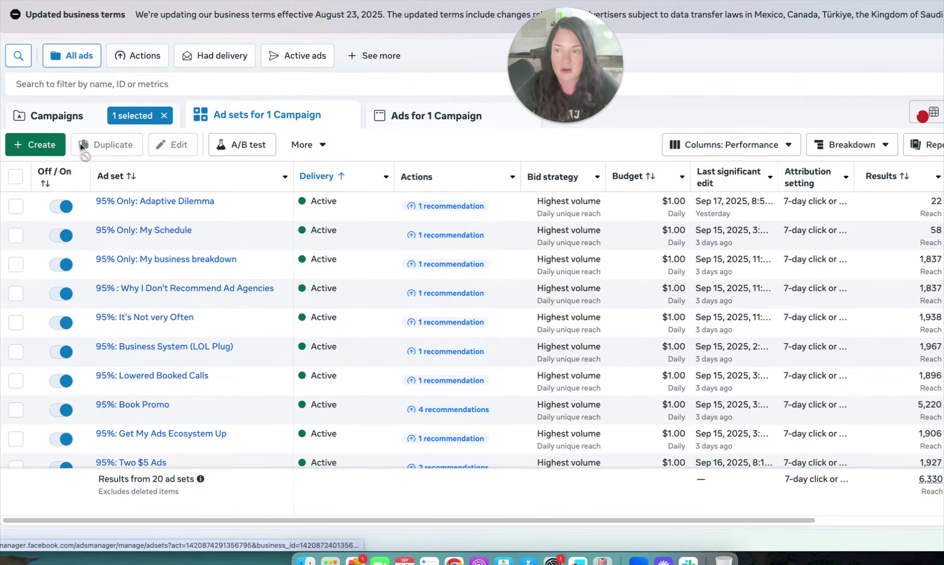
Step: Return to the campaign list, deselect [LP] 95% | R | Boosted Posts, and look over the campaigns
click(79, 120)
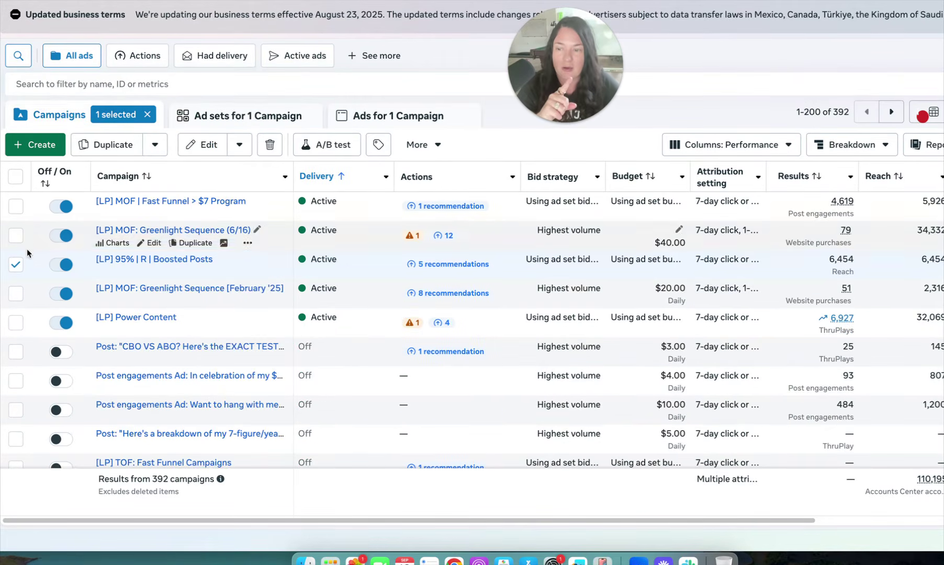
click(16, 264)
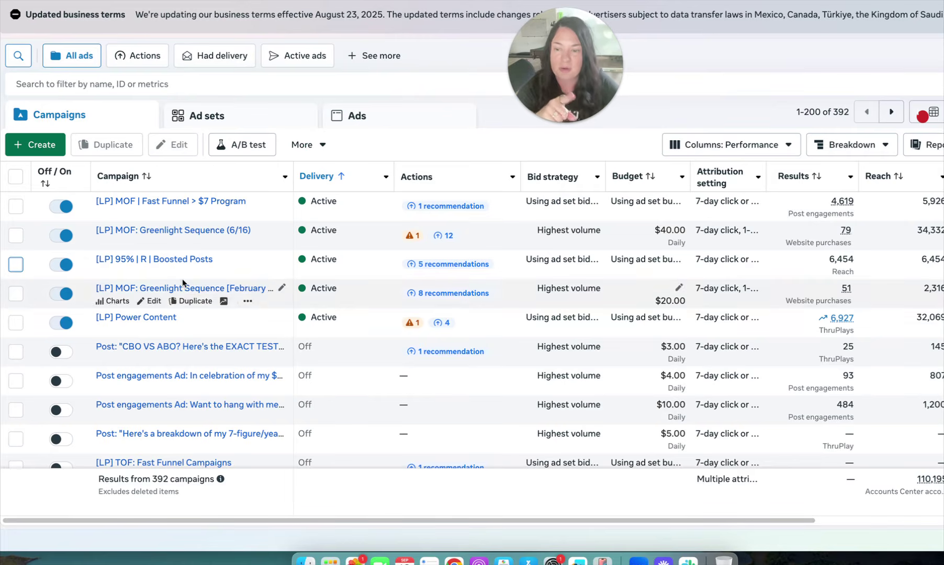
scroll(131, 345, down, 2)
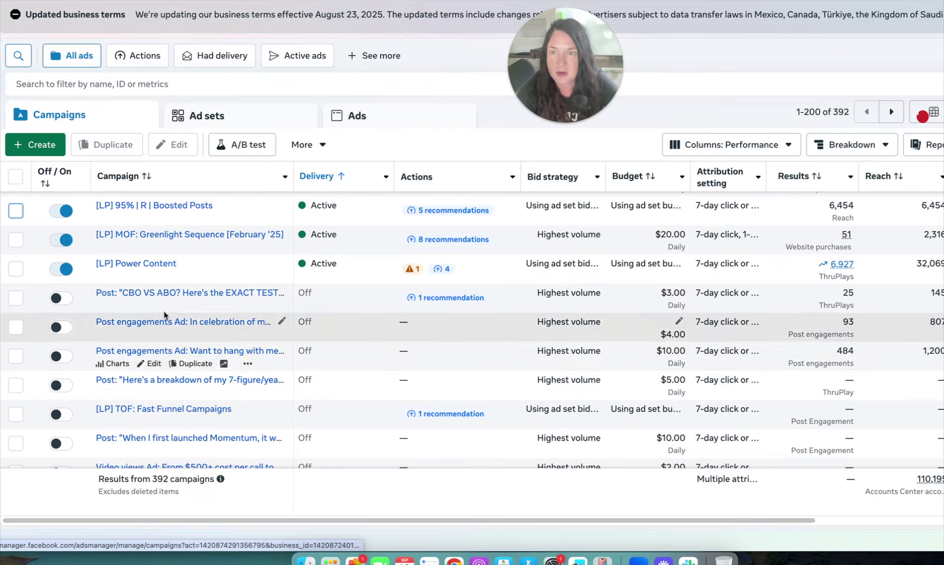
scroll(241, 262, up, 2)
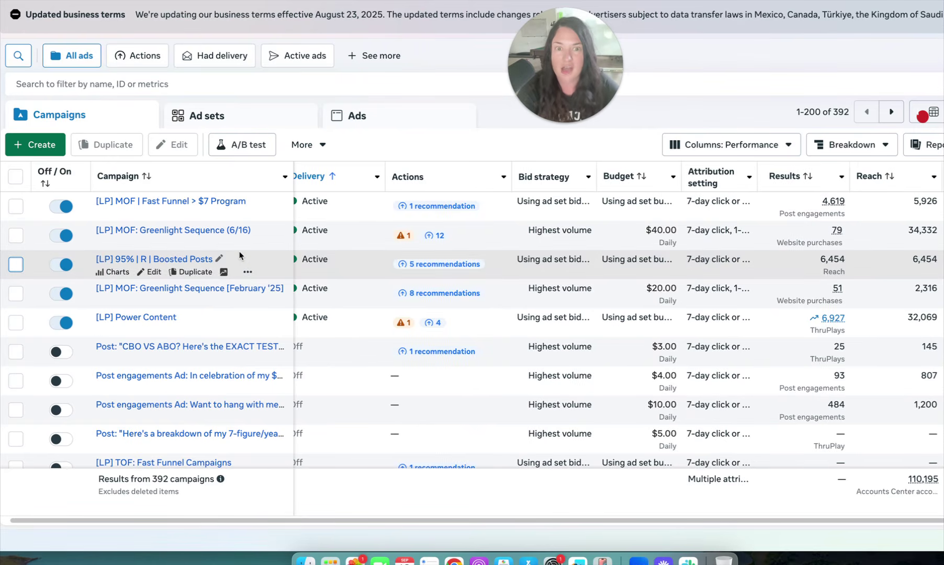
scroll(246, 255, left, 1)
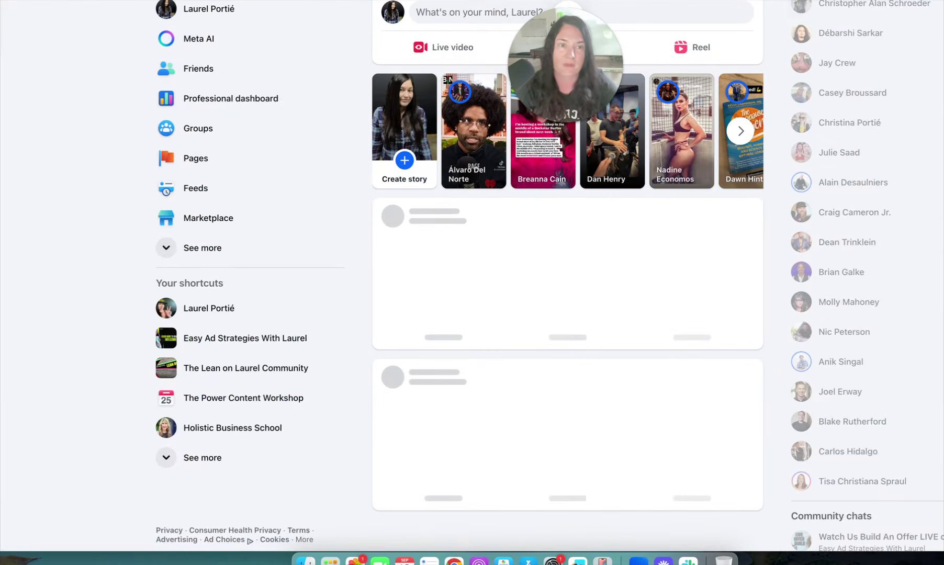
Step: Switch to the Facebook home feed and open the account owner's profile page
drag(568, 0, 418, 0)
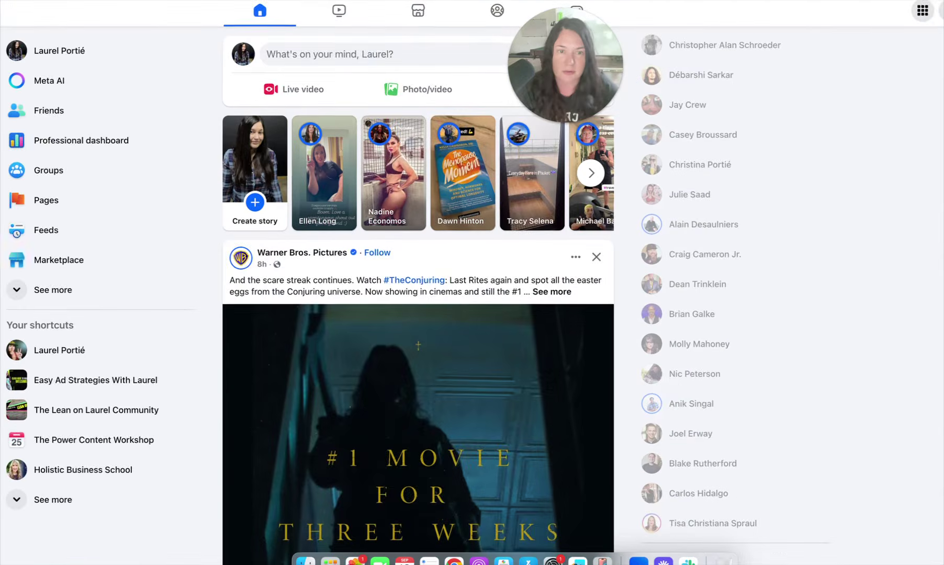
click(192, 89)
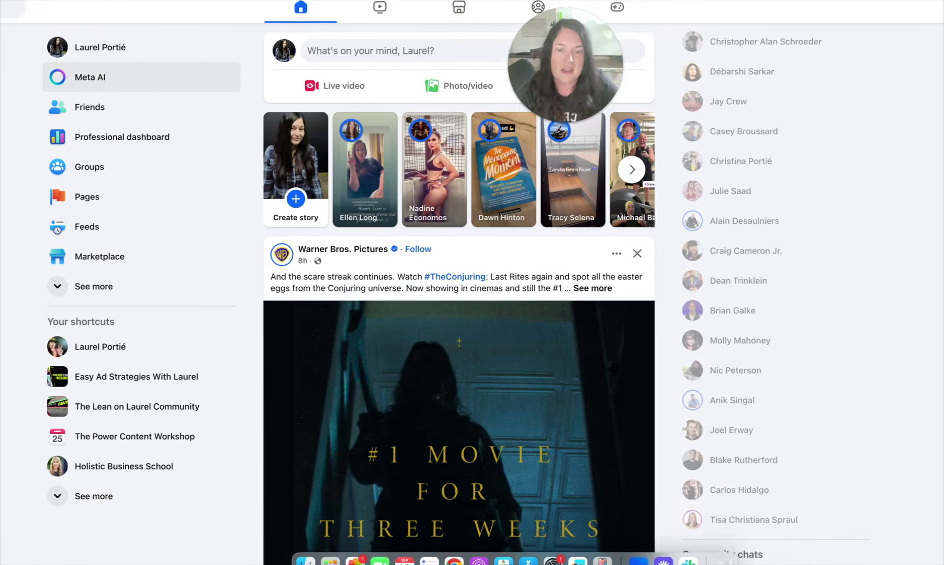
scroll(472, 283, left, 1)
scroll(472, 282, right, 1)
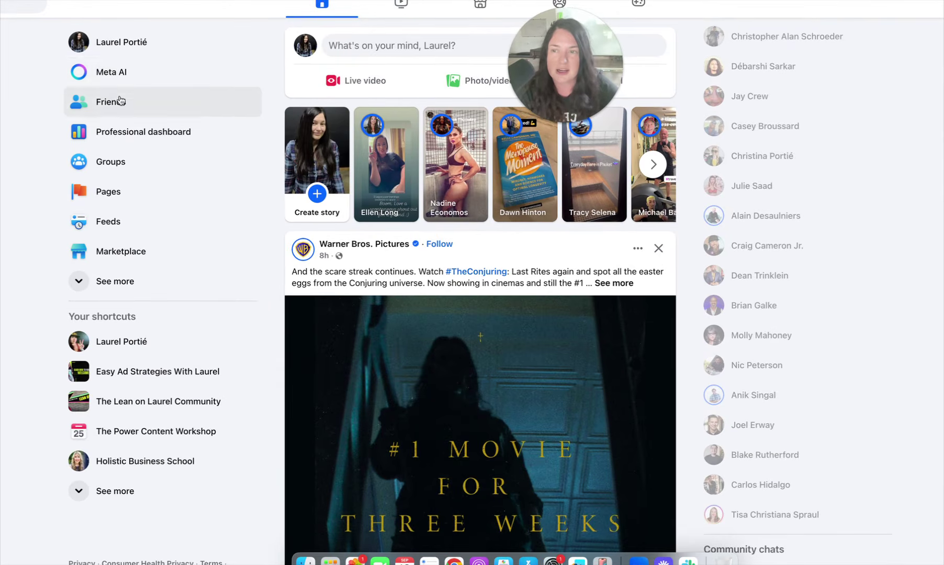
click(110, 45)
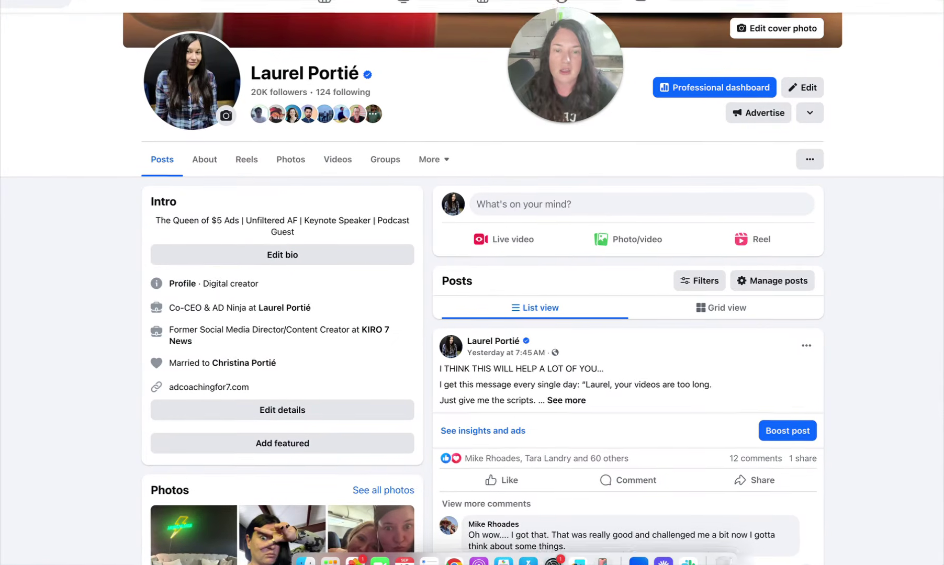
Step: Find the profile post "I THINK THIS WILL HELP A LOT OF YOU..." and open its full text with comments
scroll(780, 244, down, 5)
scroll(785, 246, up, 1)
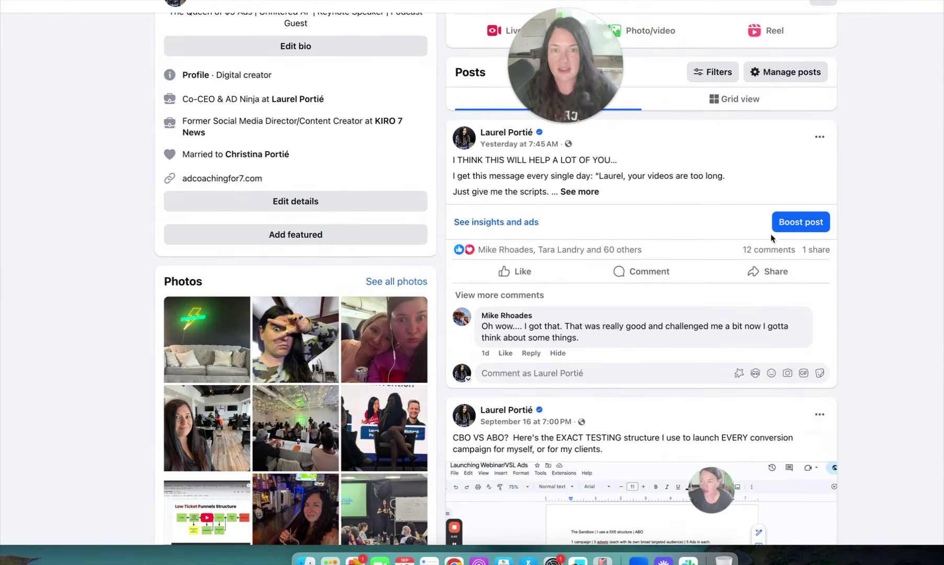
scroll(733, 225, down, 1)
scroll(659, 199, up, 1)
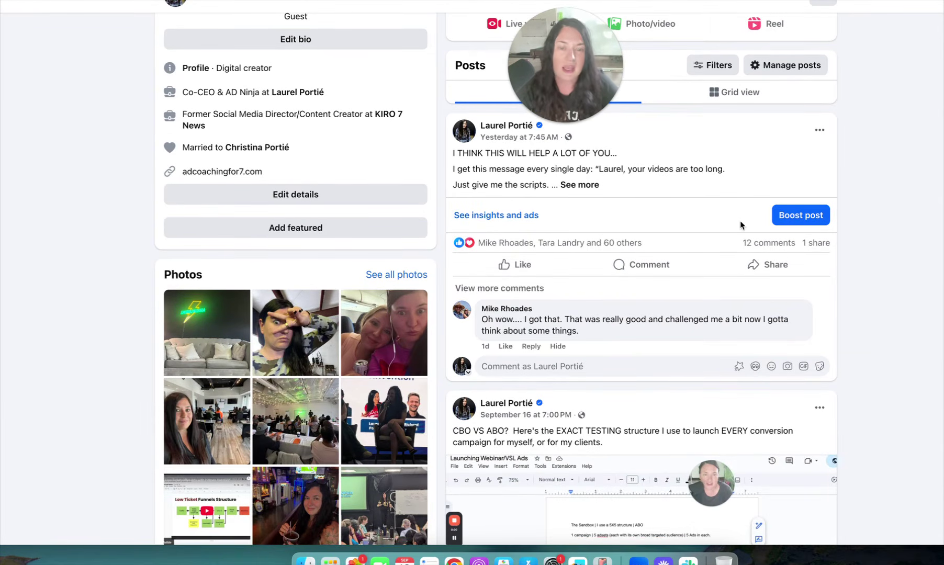
mouse_move(760, 244)
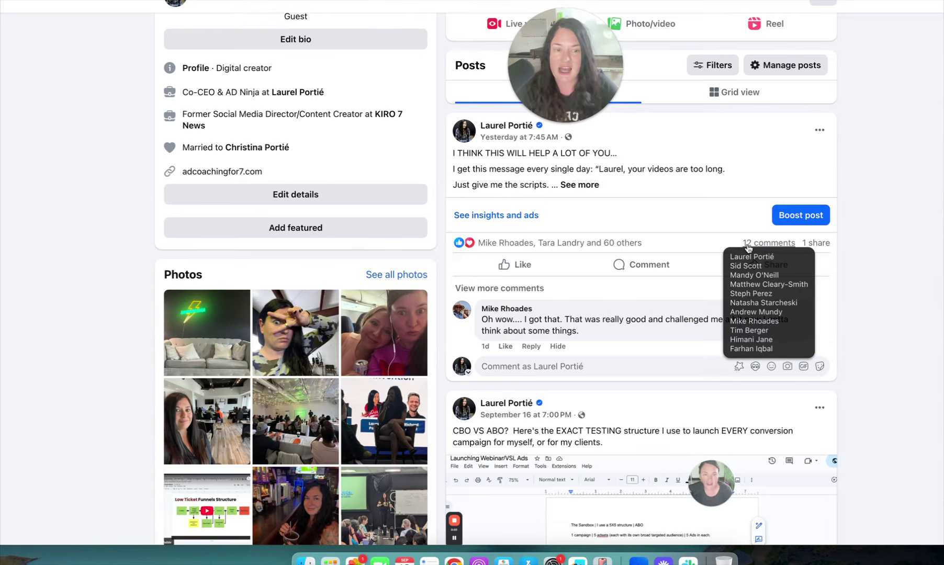
click(624, 257)
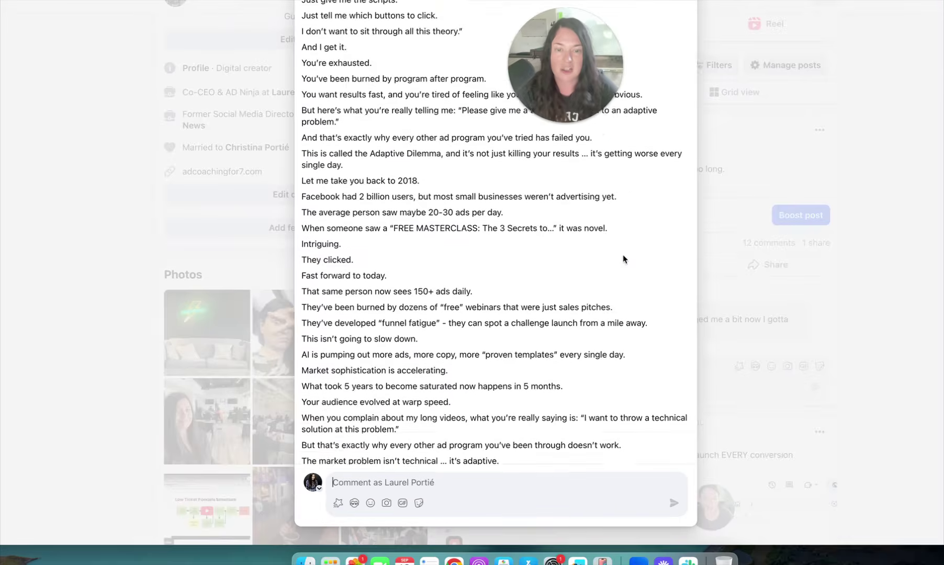
Step: Read through the full text and comments of the "I THINK THIS WILL HELP A LOT OF YOU..." post, and close it
scroll(620, 253, down, 20)
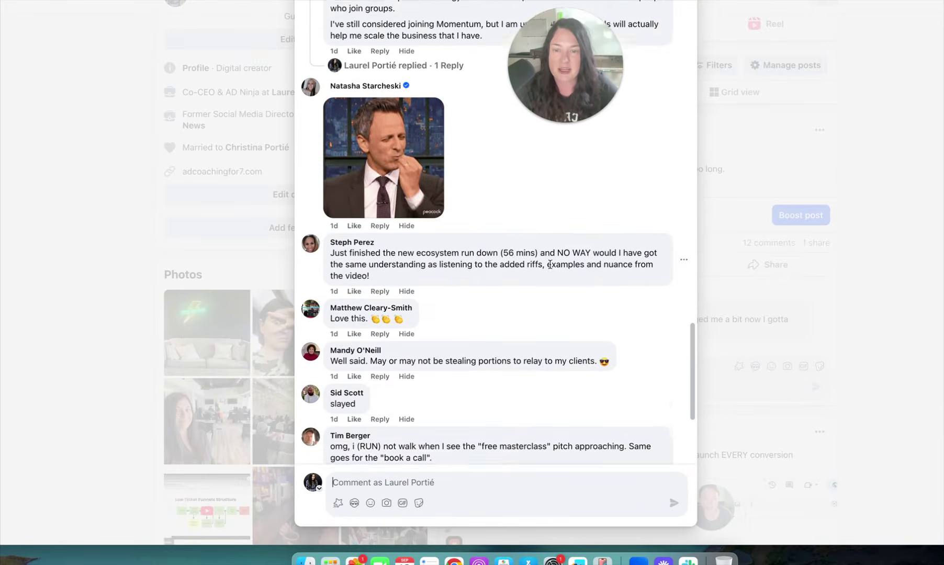
scroll(564, 261, up, 20)
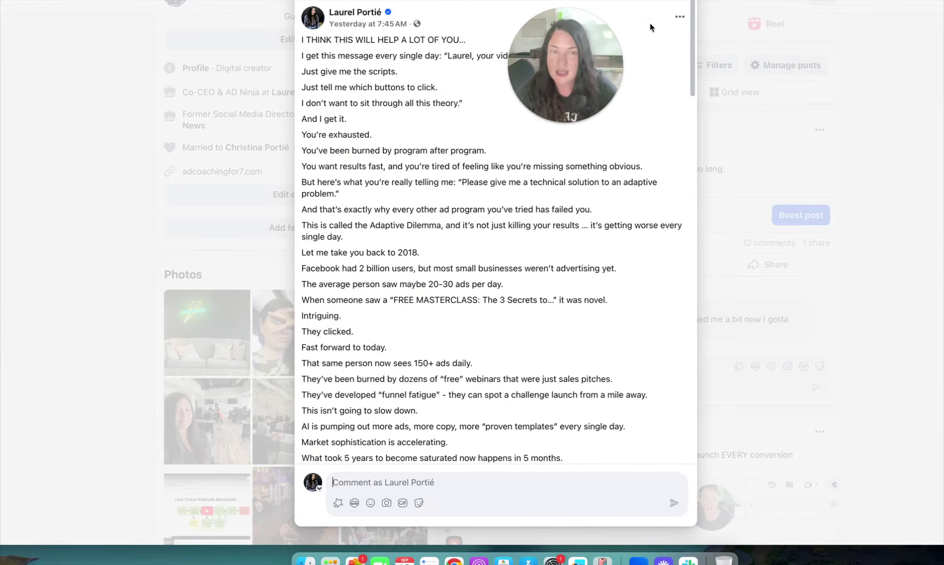
click(699, 43)
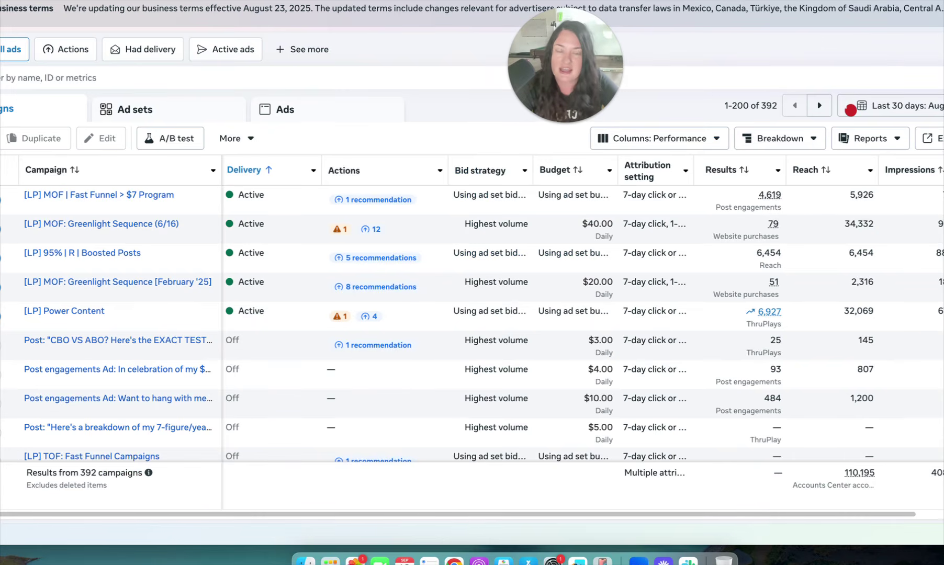
Step: In Ads Manager, drill down from the [LP] 95% | R | Boosted Posts campaign through ad set 95% Only: Adaptive Dilemma to its Adaptive Dilemma ad
scroll(189, 263, left, 3)
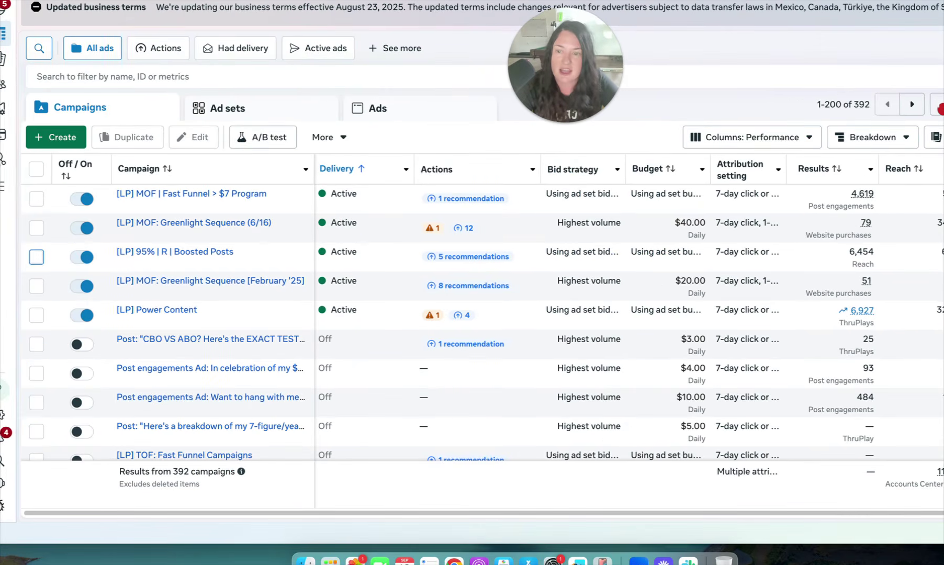
click(36, 257)
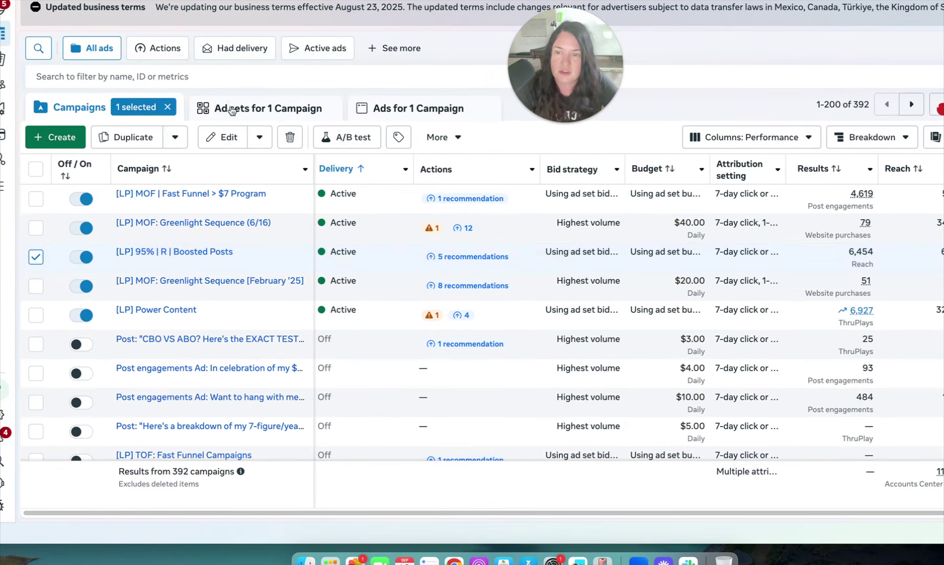
click(230, 109)
click(36, 199)
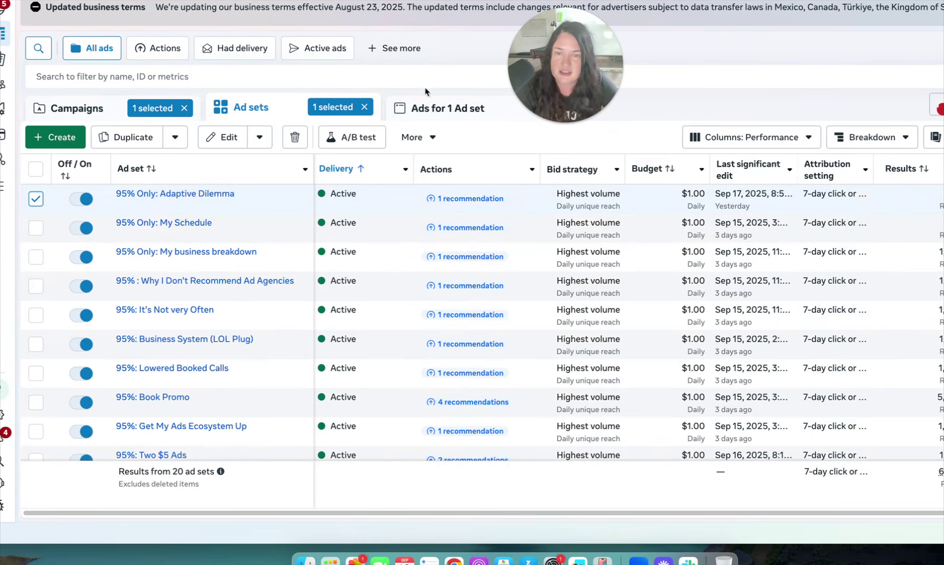
click(417, 109)
click(36, 202)
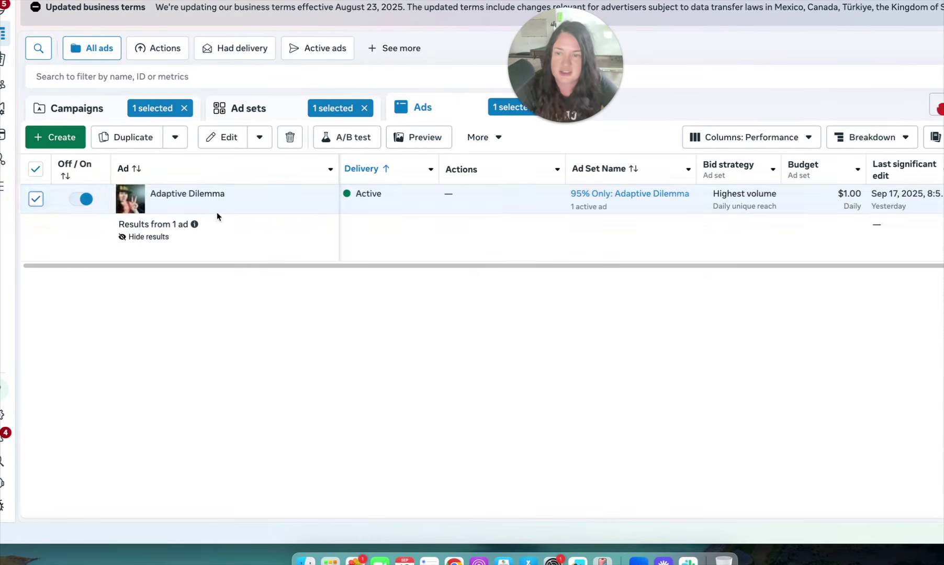
Step: On the Facebook profile, find the "CBO VS ABO?" video post, view its comments and boost status, and close it
click(836, 196)
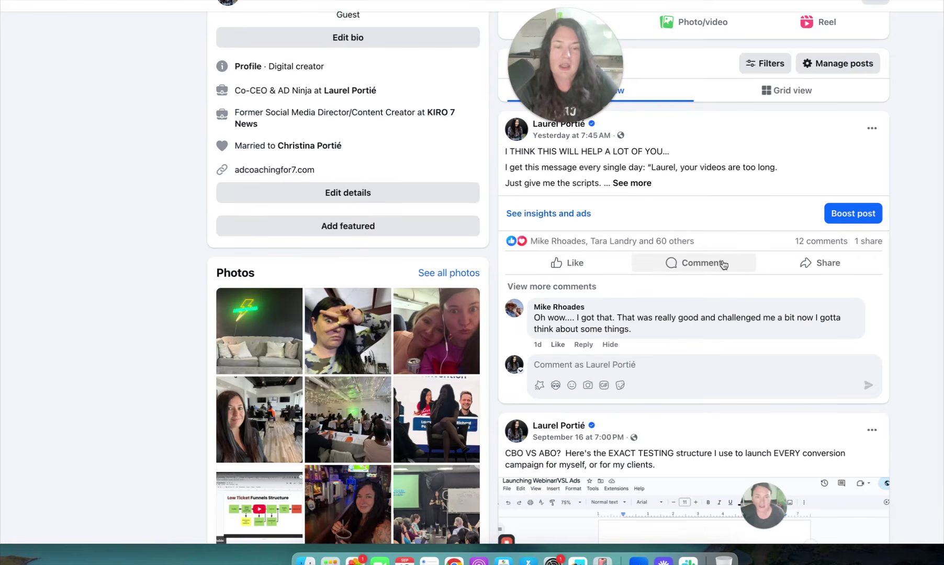
scroll(718, 262, down, 4)
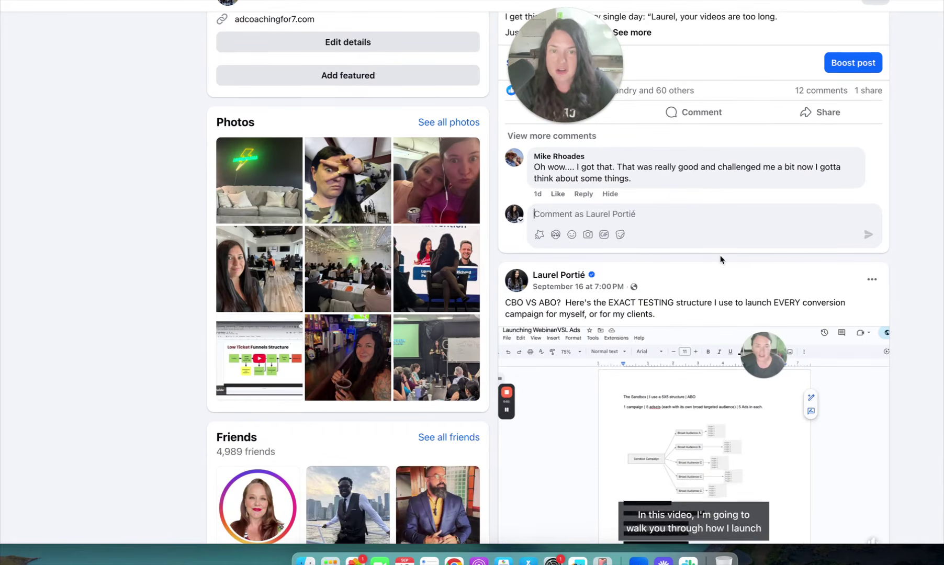
scroll(717, 247, down, 3)
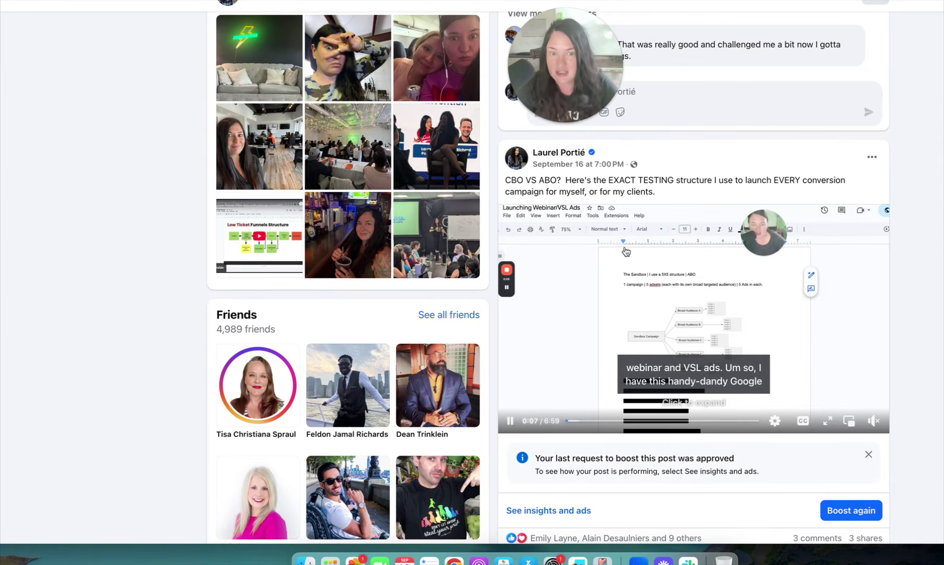
scroll(692, 289, down, 5)
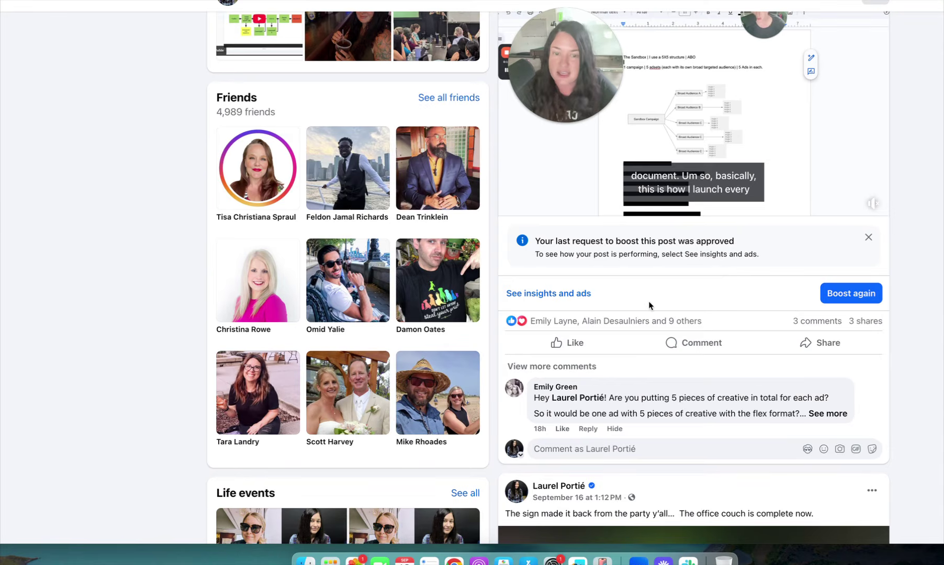
click(570, 368)
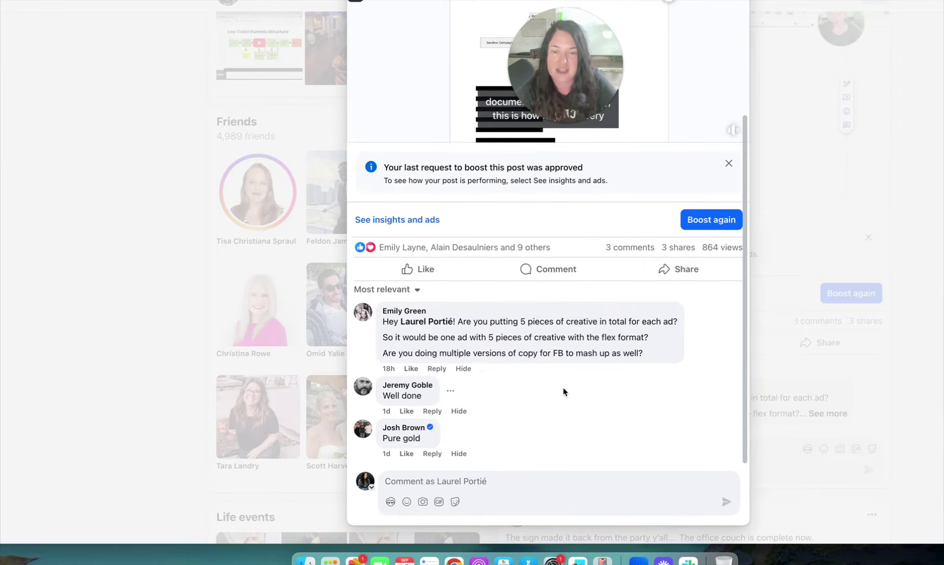
scroll(527, 401, up, 5)
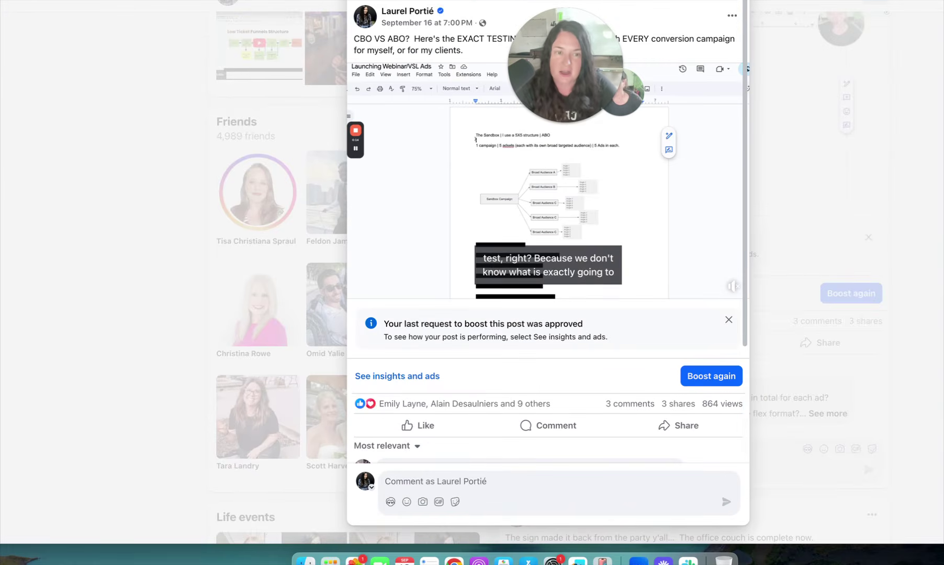
click(766, 370)
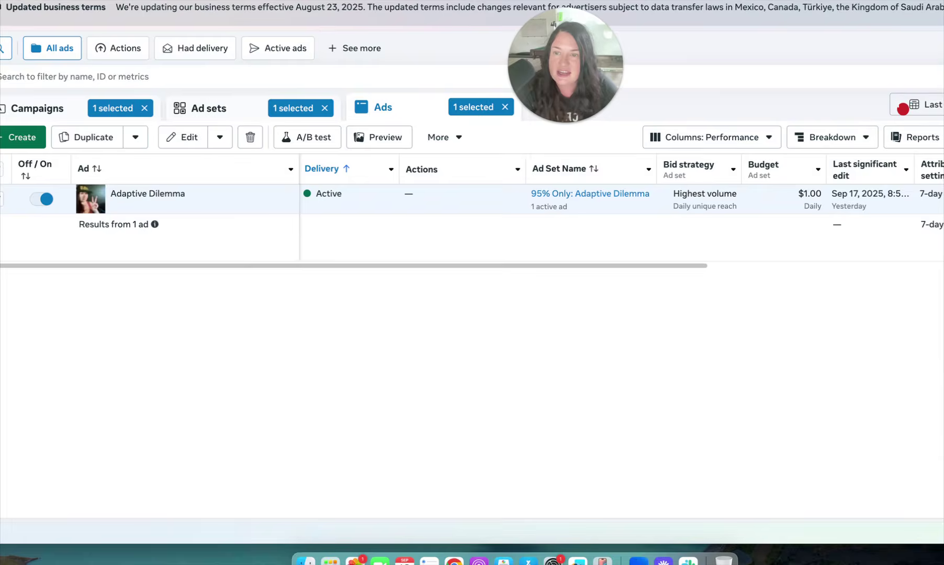
Step: Return to the Ads Manager campaign list and leave [LP] 95% | R | Boosted Posts deselected
click(191, 107)
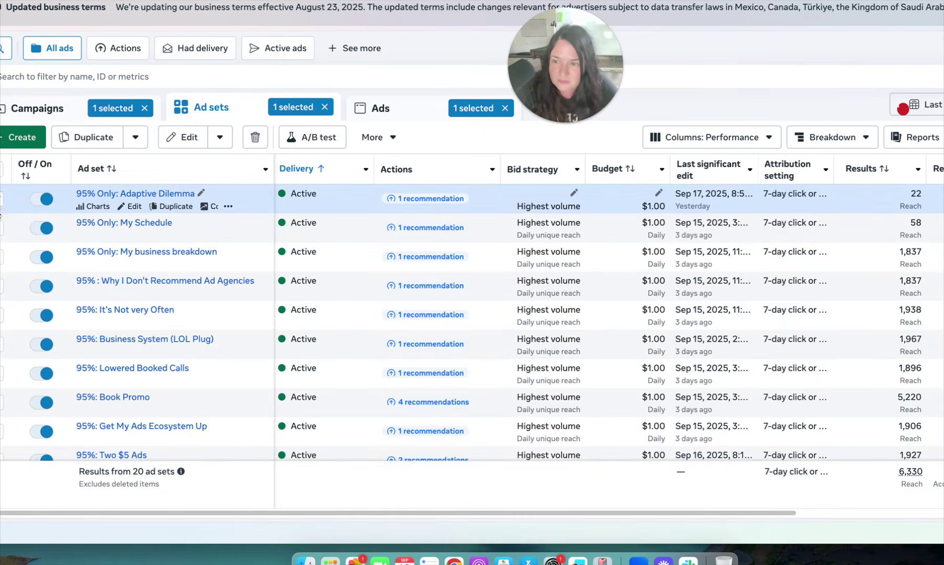
click(44, 117)
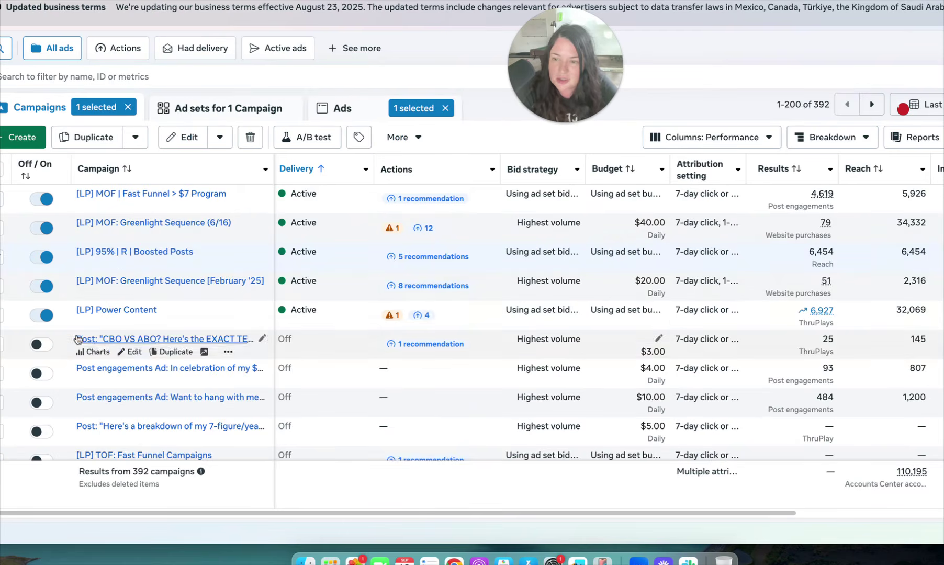
click(128, 107)
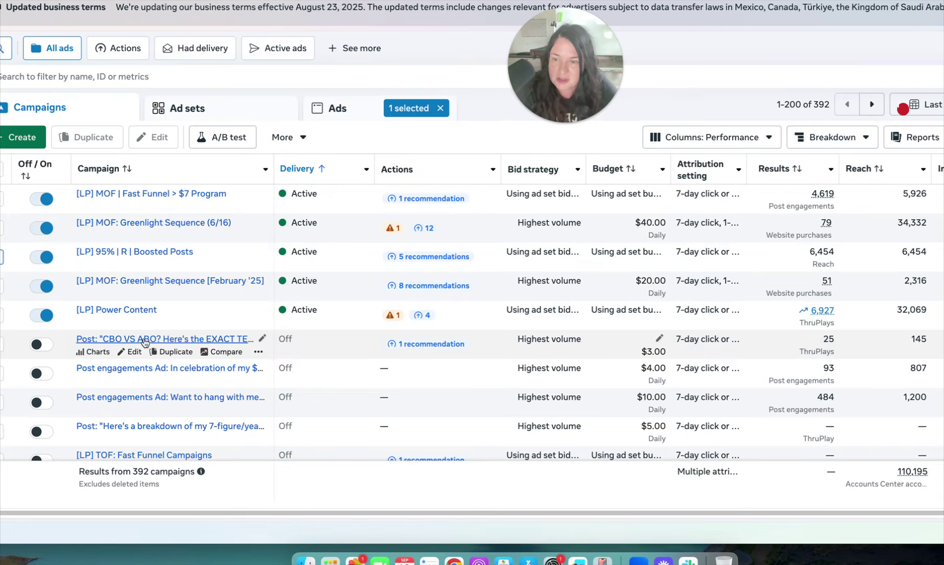
click(5, 257)
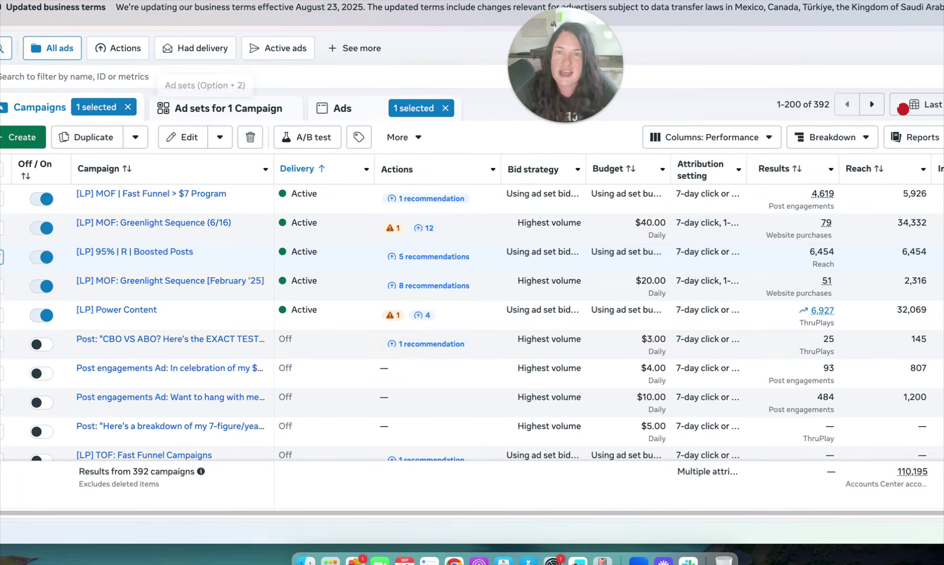
scroll(197, 255, left, 2)
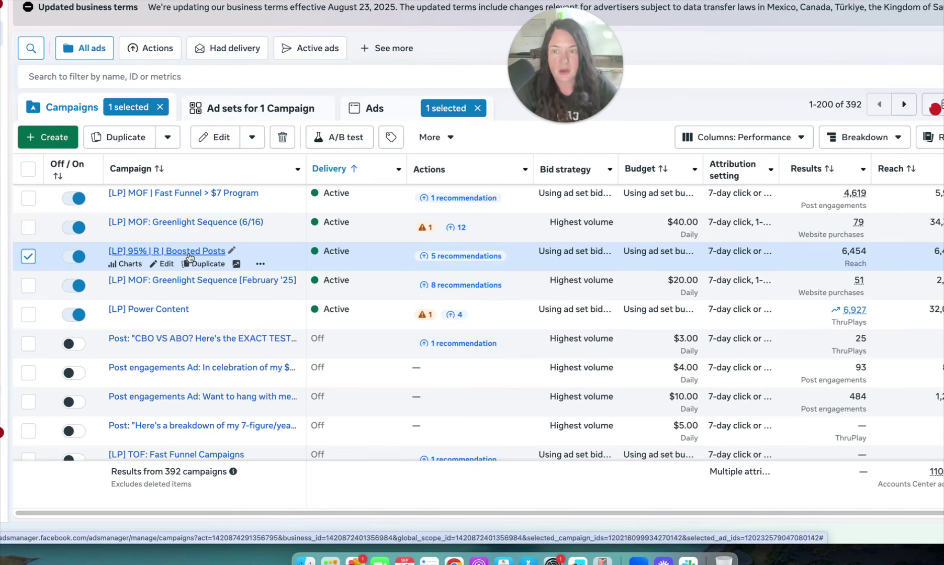
click(28, 256)
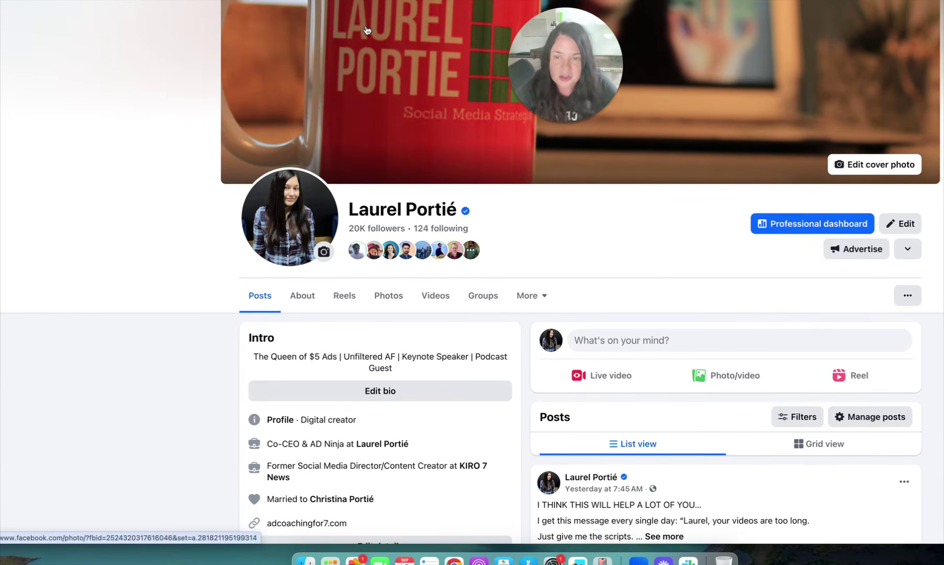
Step: Switch to Facebook and look over the header and newest post of the account owner's personal profile
scroll(559, 270, down, 2)
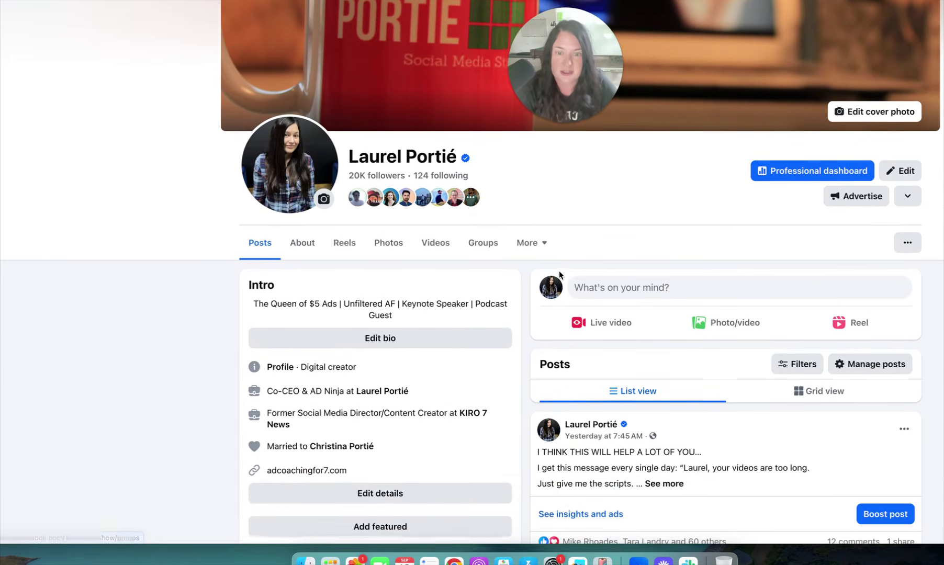
scroll(559, 271, down, 2)
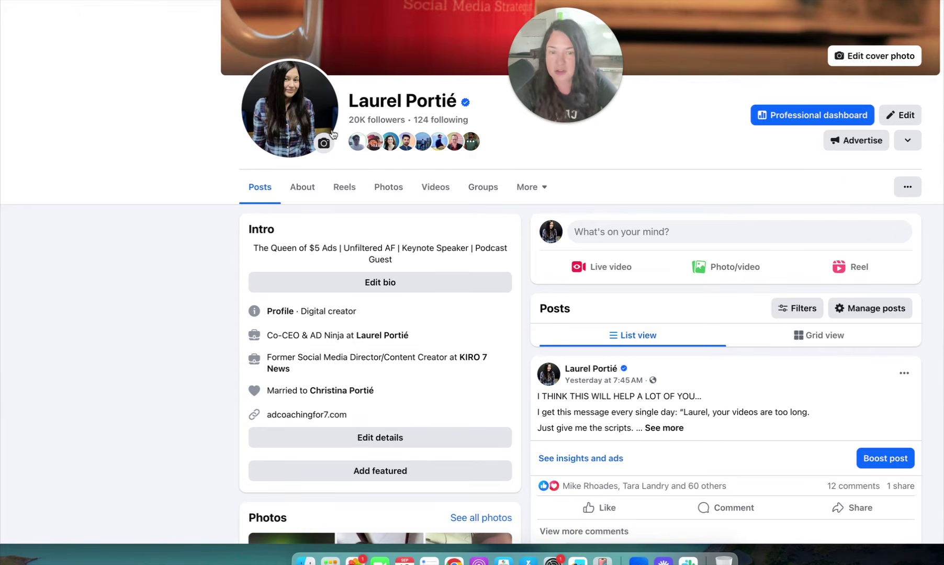
scroll(489, 185, up, 6)
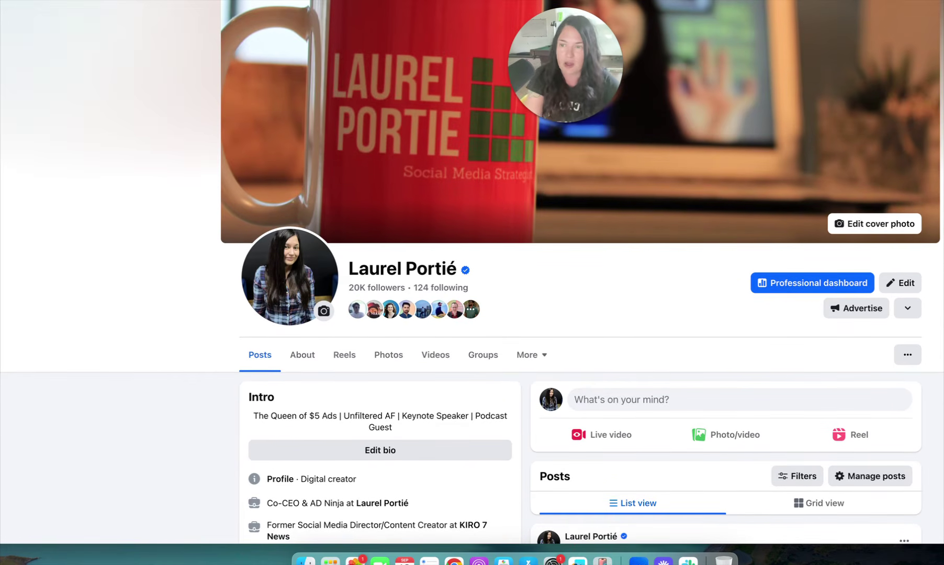
Step: Find the account owner's business Page through Facebook search, open it, and view its posts
click(68, 1)
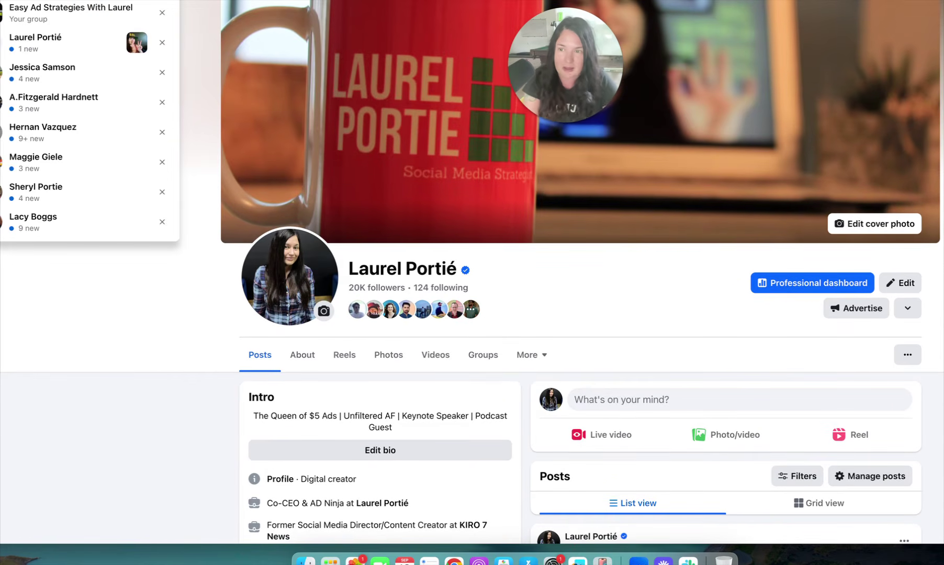
click(84, 45)
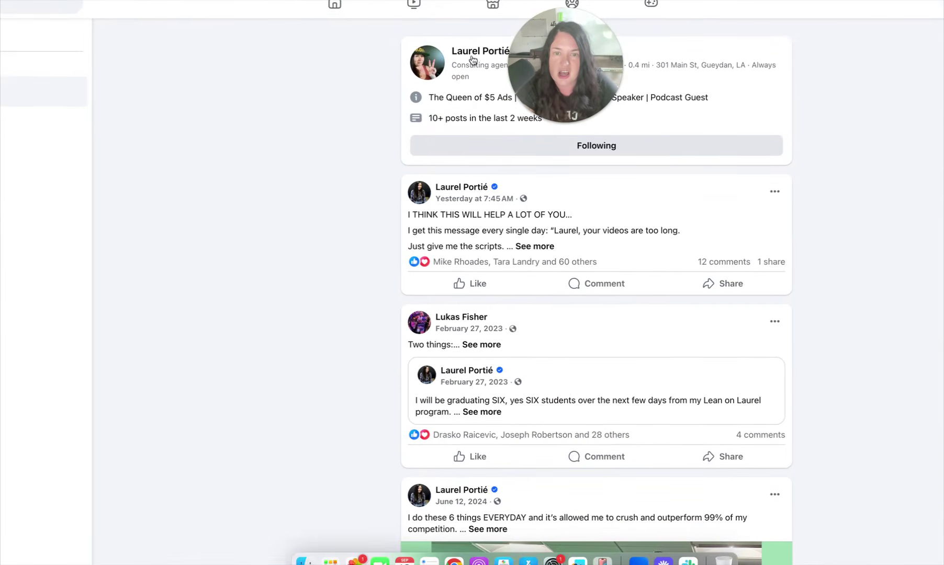
click(473, 60)
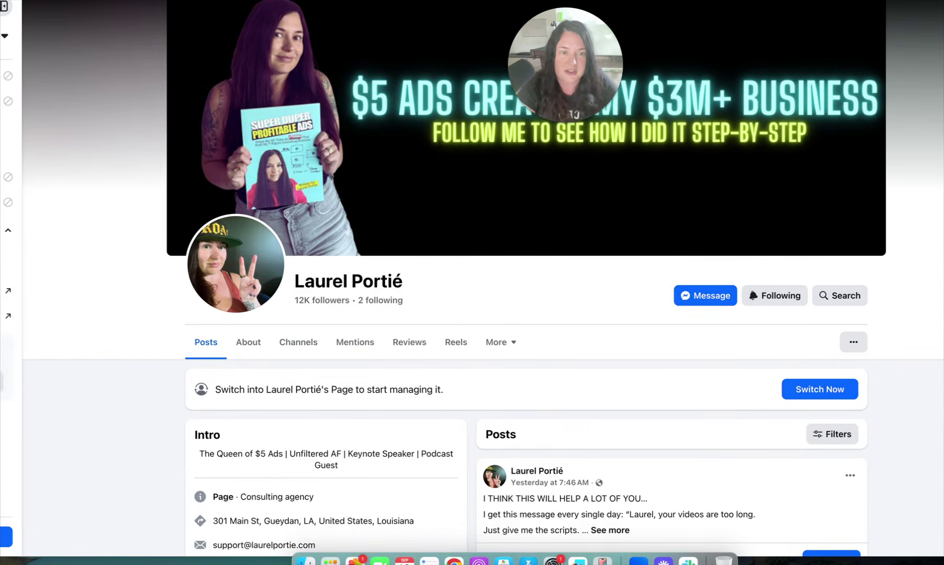
scroll(680, 247, down, 5)
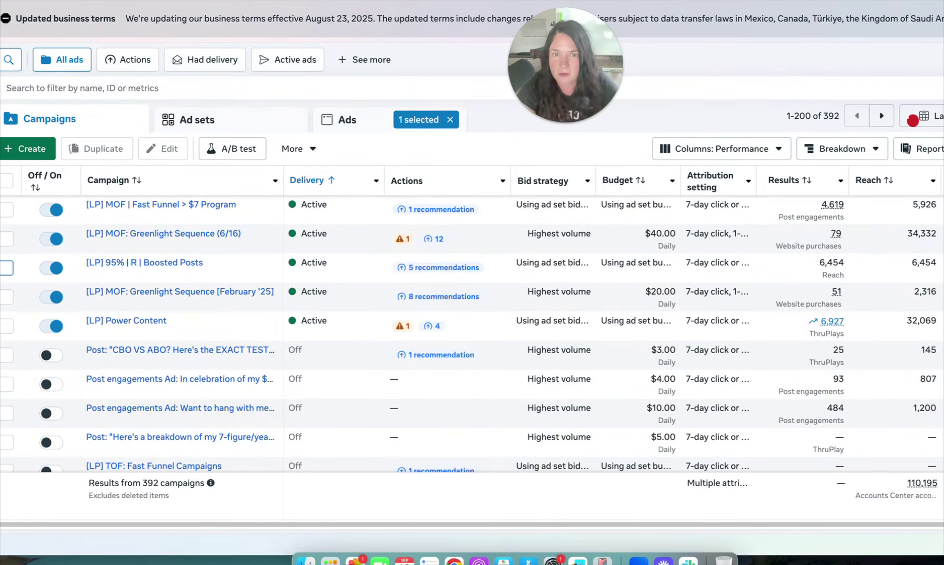
Step: Compare the "I THINK THIS WILL HELP A LOT OF YOU..." post and its boost option on the business Page and the personal profile
scroll(220, 272, left, 2)
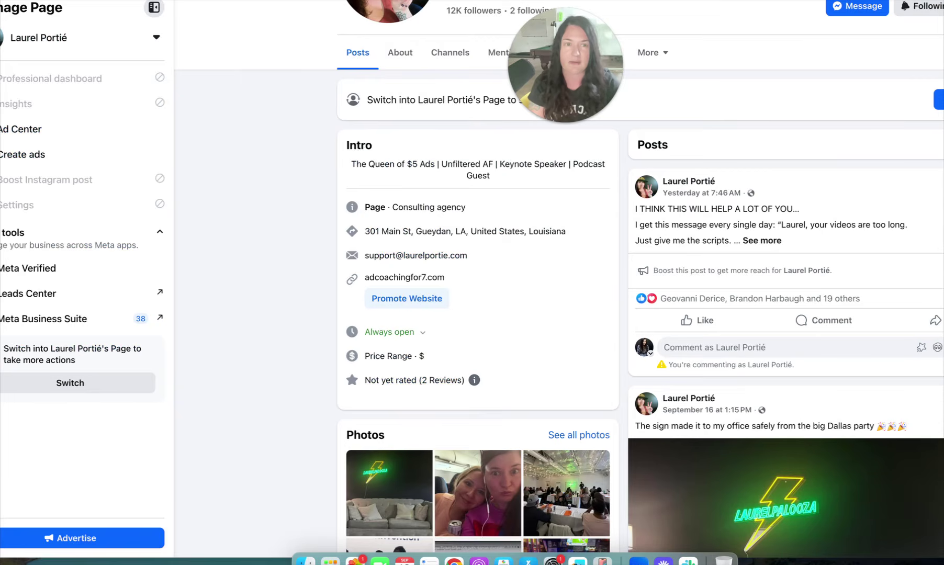
drag(865, 91, 743, 77)
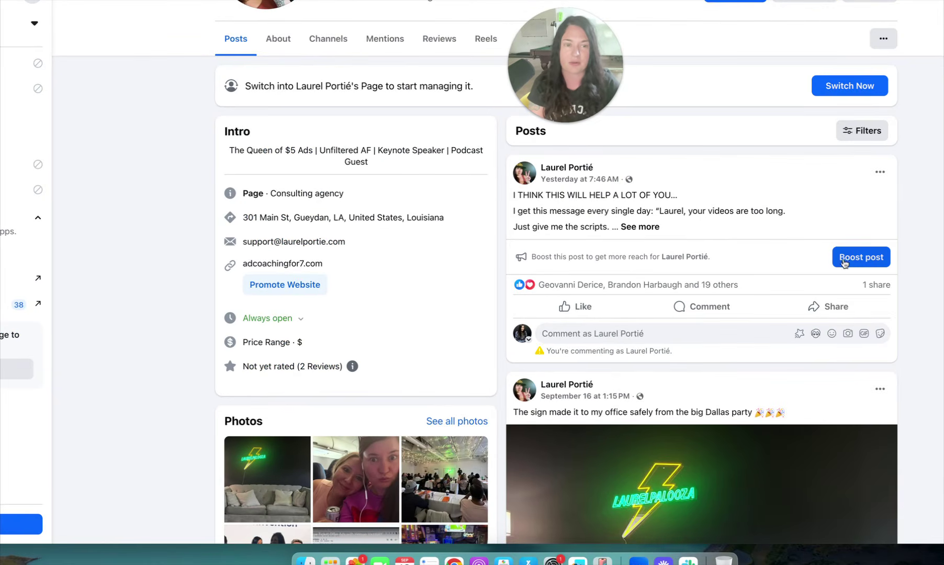
scroll(848, 260, down, 1)
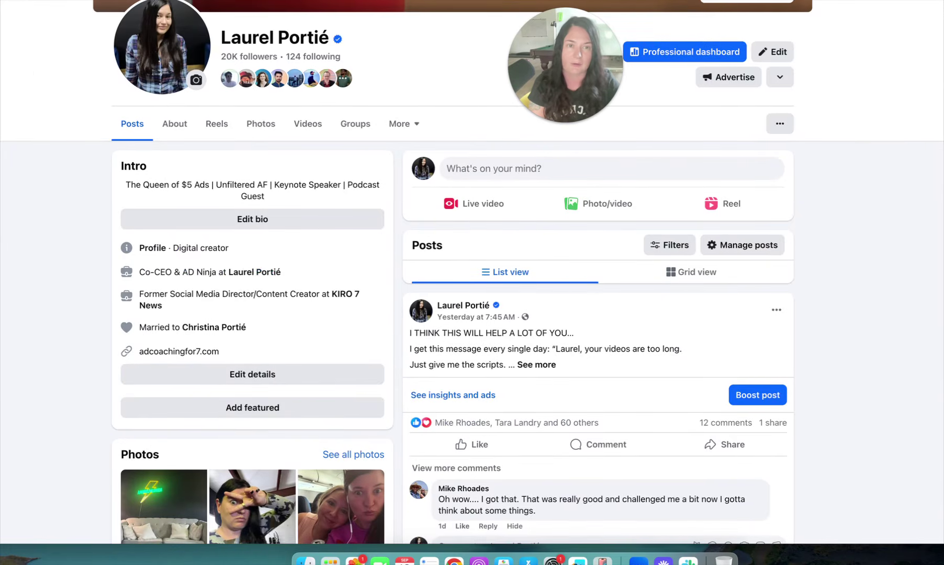
scroll(731, 425, right, 2)
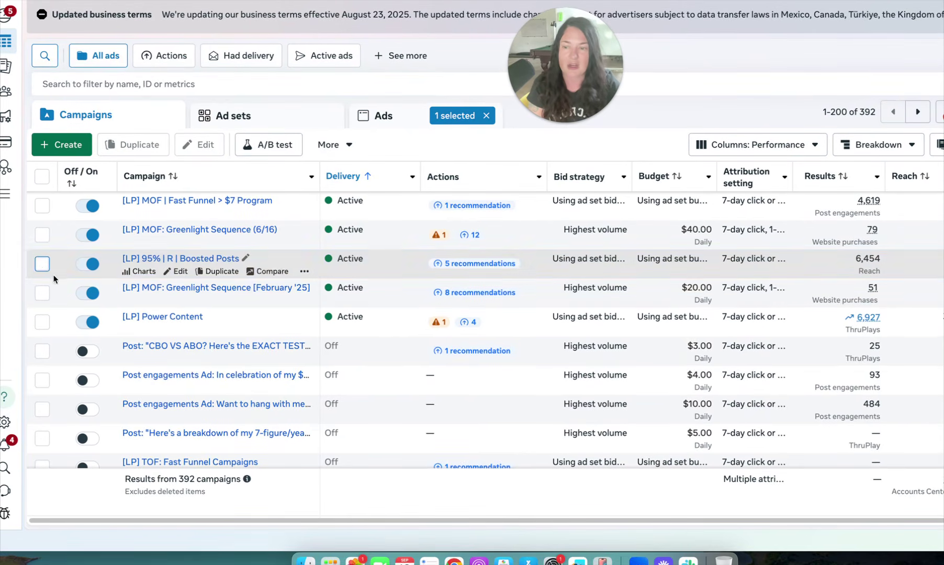
Step: In Ads Manager, review the ad sets and budgets of [LP] 95% | R | Boosted Posts, and return to the campaign list with it deselected
click(43, 264)
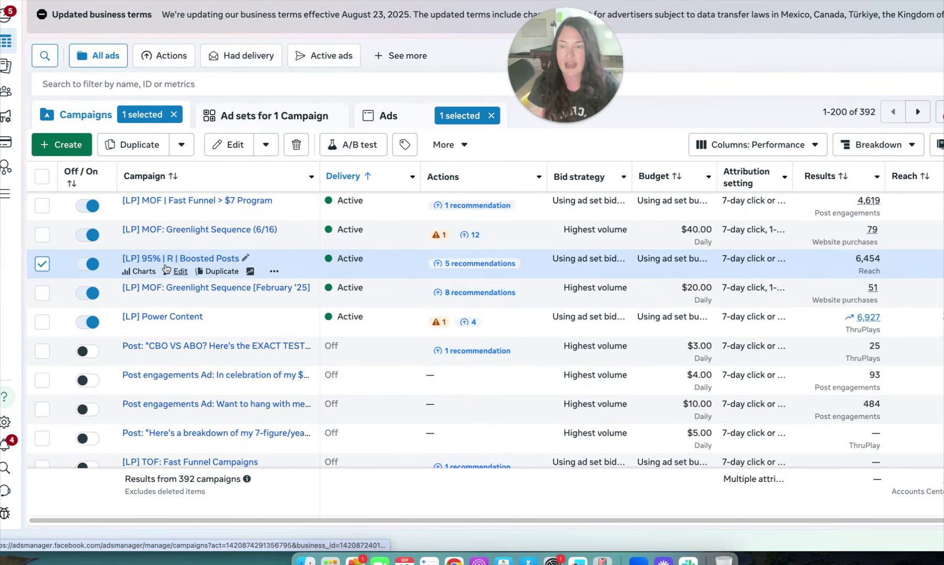
click(309, 118)
scroll(698, 226, down, 6)
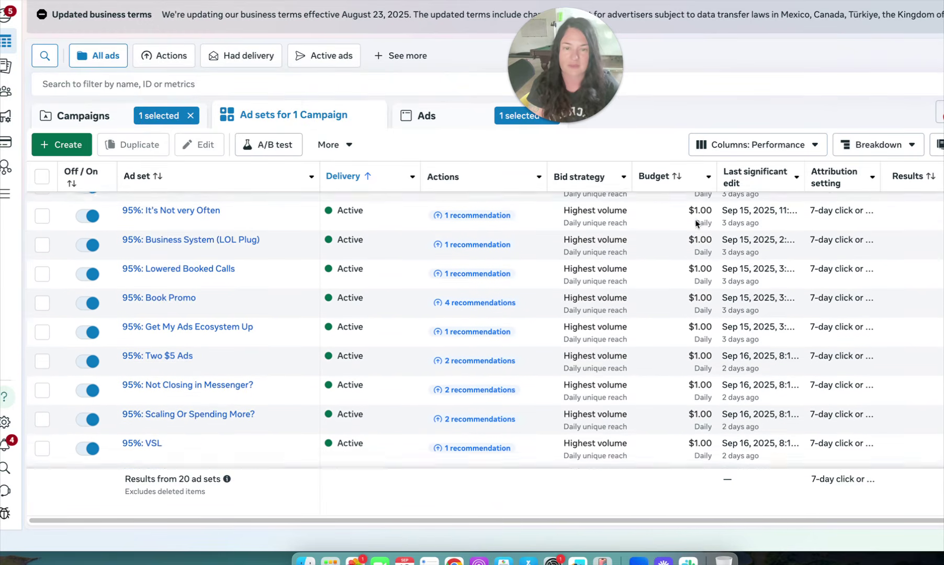
scroll(696, 226, up, 6)
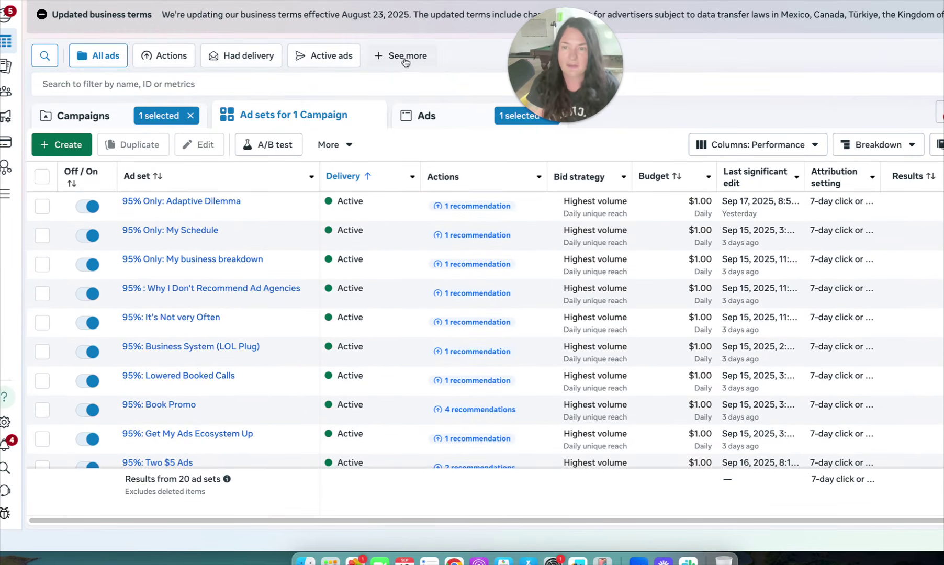
click(84, 117)
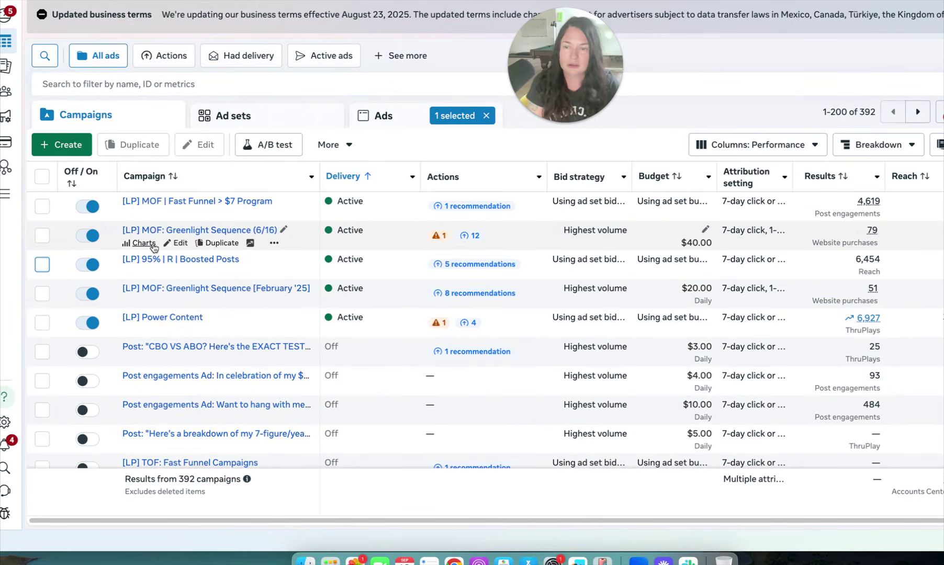
Step: Select the [LP] MOF: Greenlight Sequence (6/16) and [LP] MOF: Greenlight Sequence [February '25] campaigns and open their ads
scroll(153, 248, down, 1)
click(43, 232)
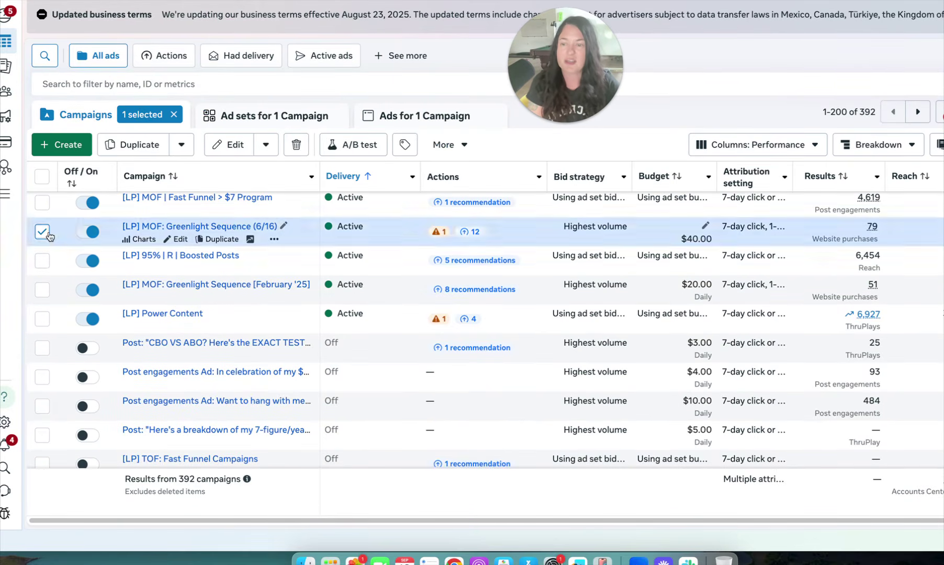
click(42, 289)
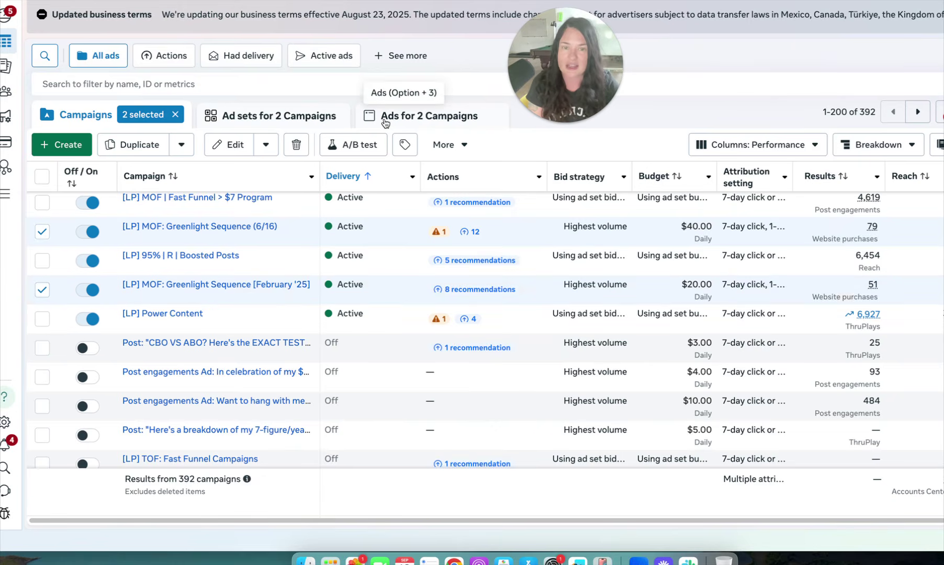
click(386, 120)
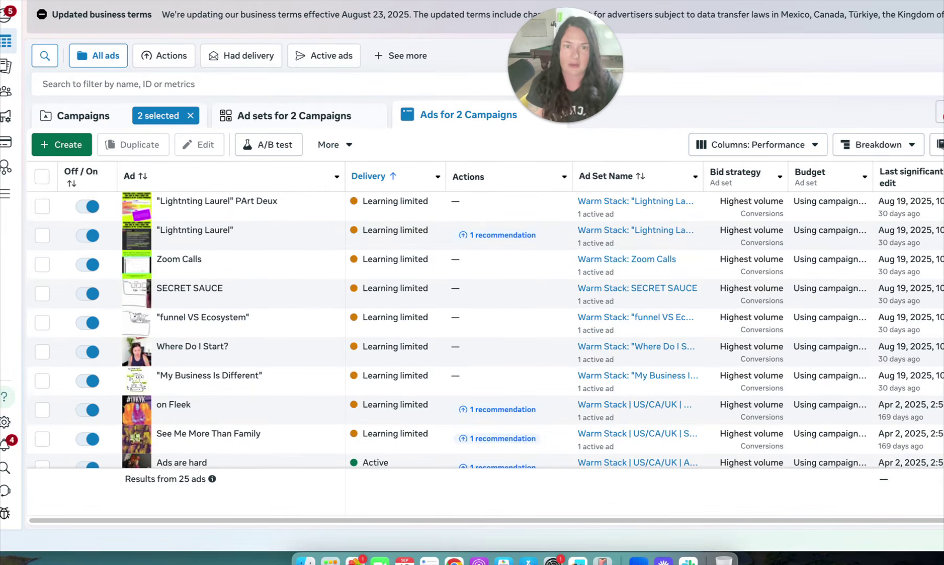
Step: Review the results, reach, cost per purchase and ad set details of all ads in the two Greenlight Sequence campaigns
scroll(686, 272, right, 5)
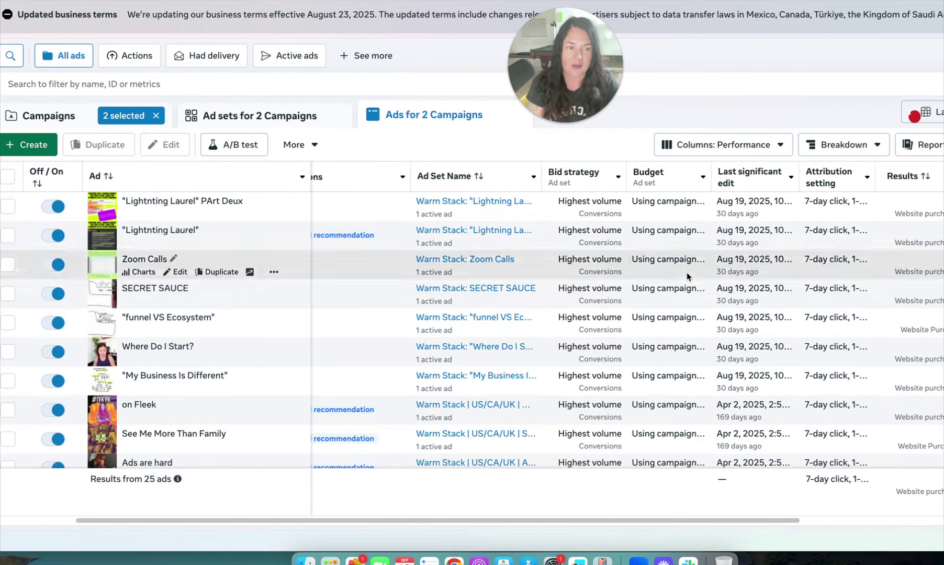
scroll(687, 272, right, 5)
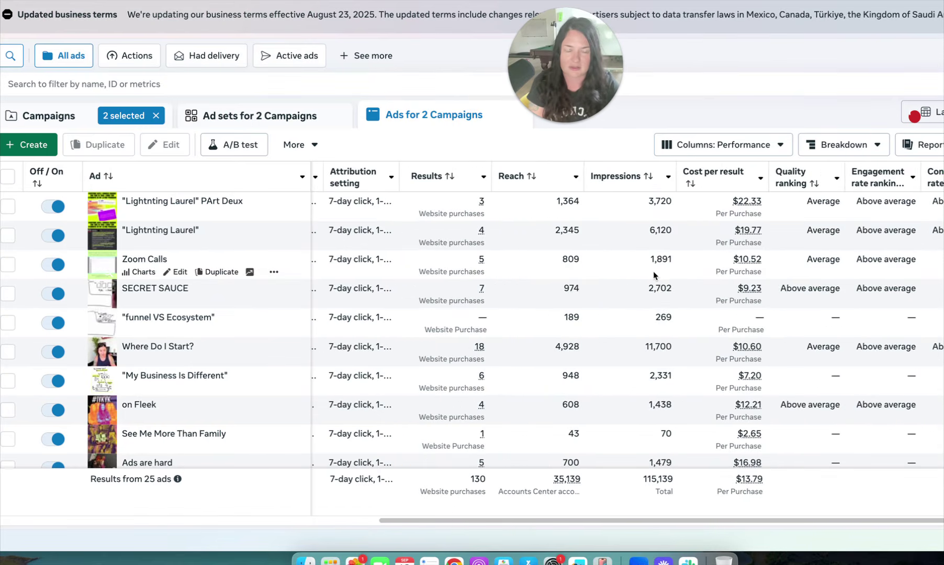
scroll(652, 271, down, 5)
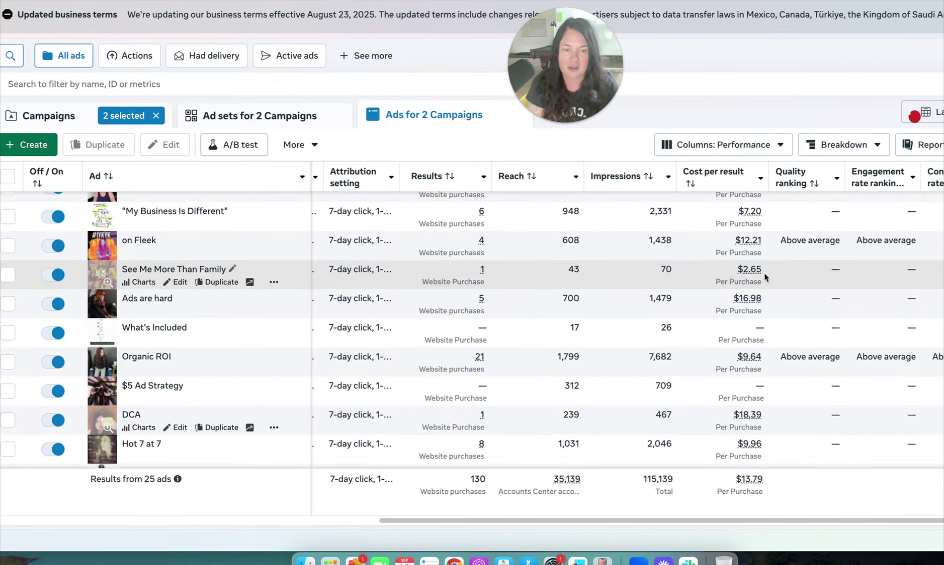
scroll(764, 273, down, 6)
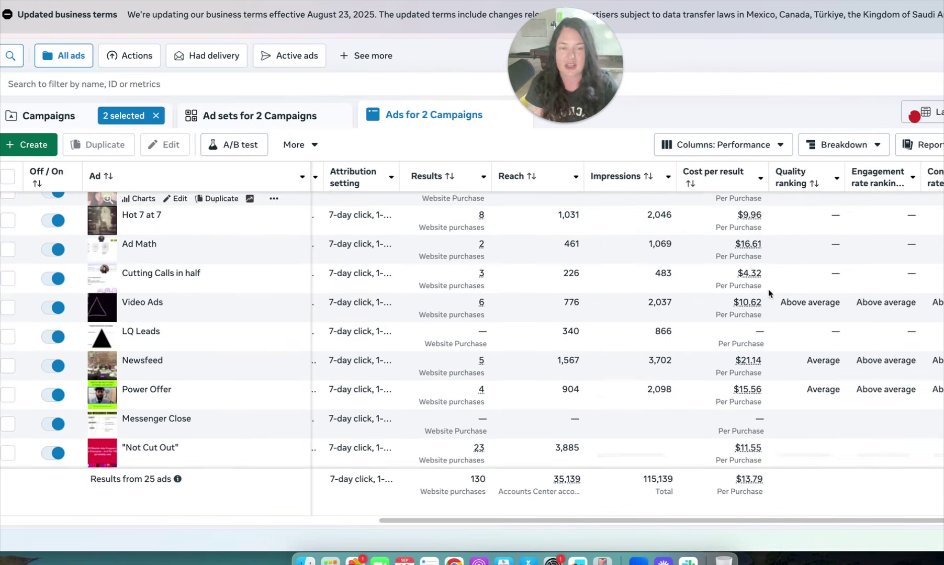
scroll(769, 289, down, 2)
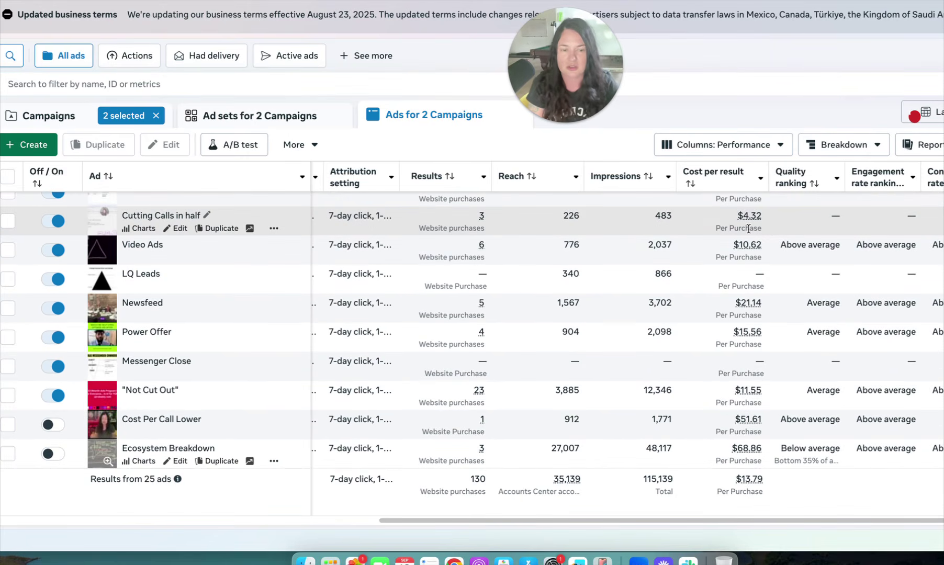
scroll(748, 228, up, 2)
scroll(748, 229, down, 2)
scroll(749, 236, up, 12)
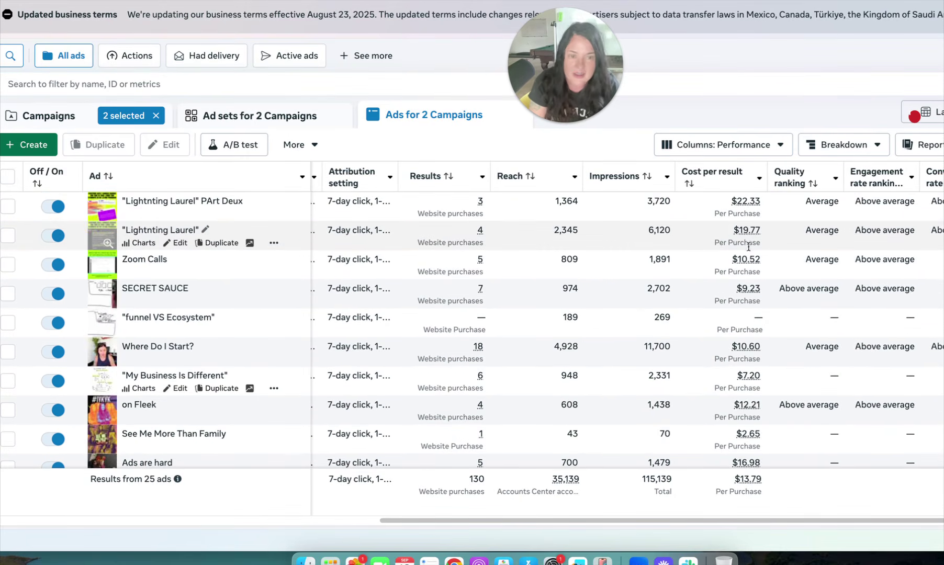
scroll(733, 168, left, 1)
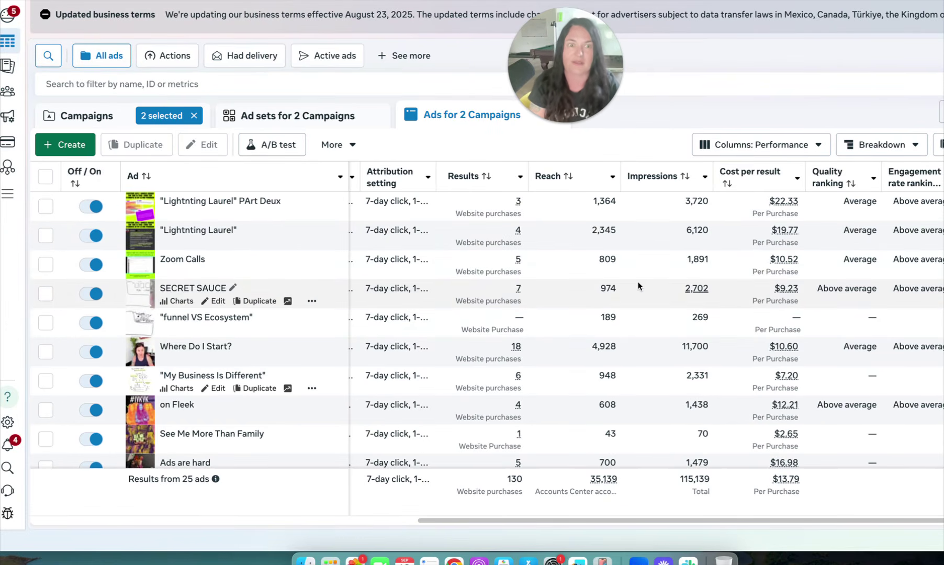
scroll(639, 280, left, 10)
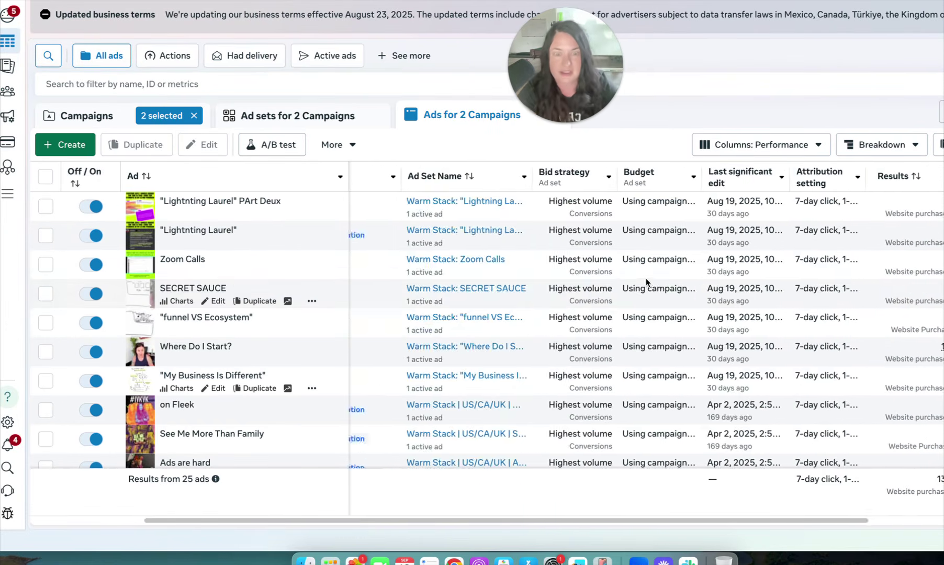
scroll(642, 275, right, 1)
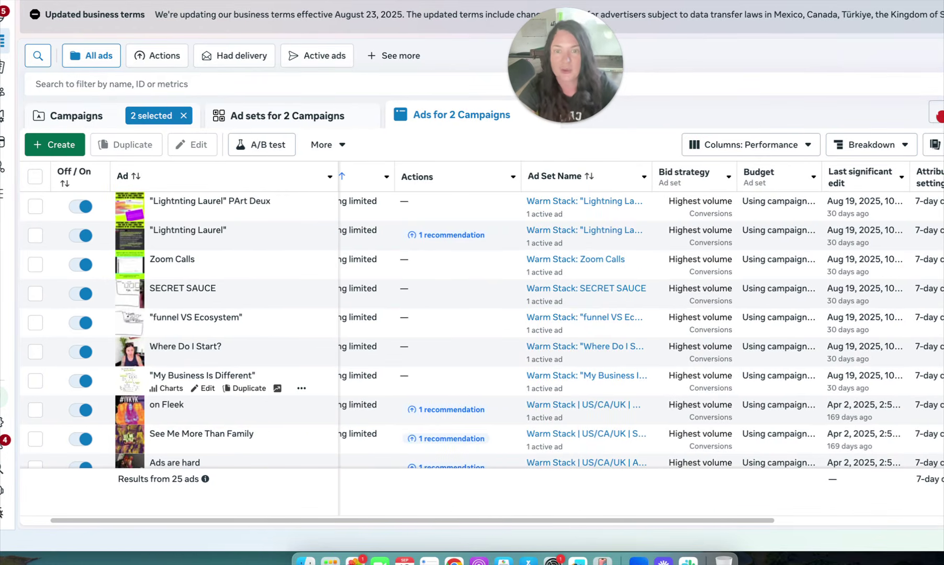
Step: Return to the campaign list and select only [LP] MOF | Fast Funnel > $7 Program instead of the two Greenlight Sequence campaigns
click(106, 122)
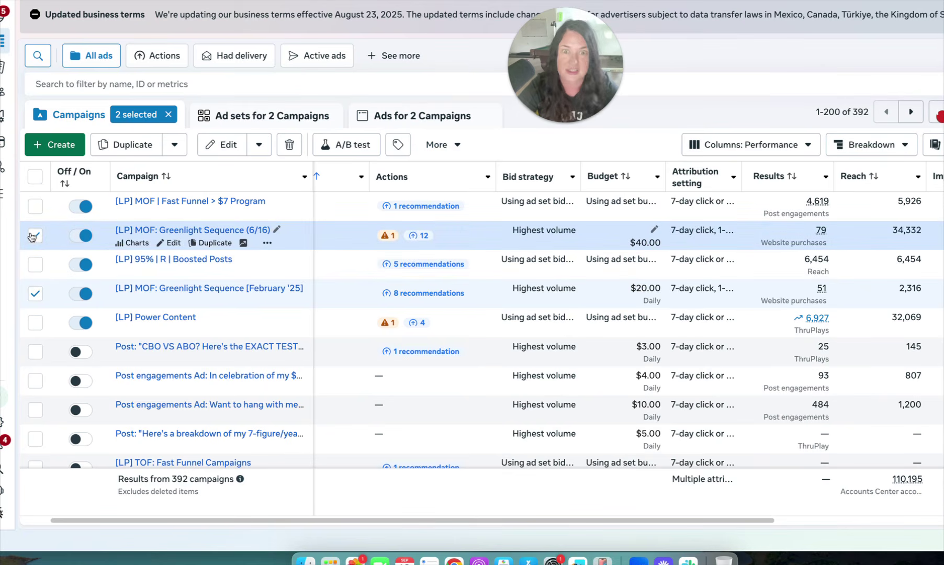
click(35, 236)
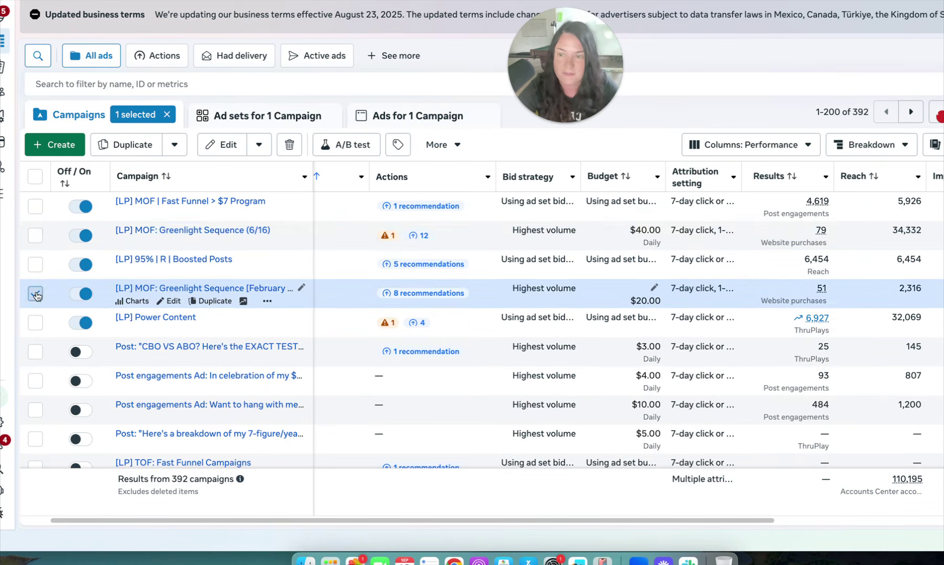
click(35, 294)
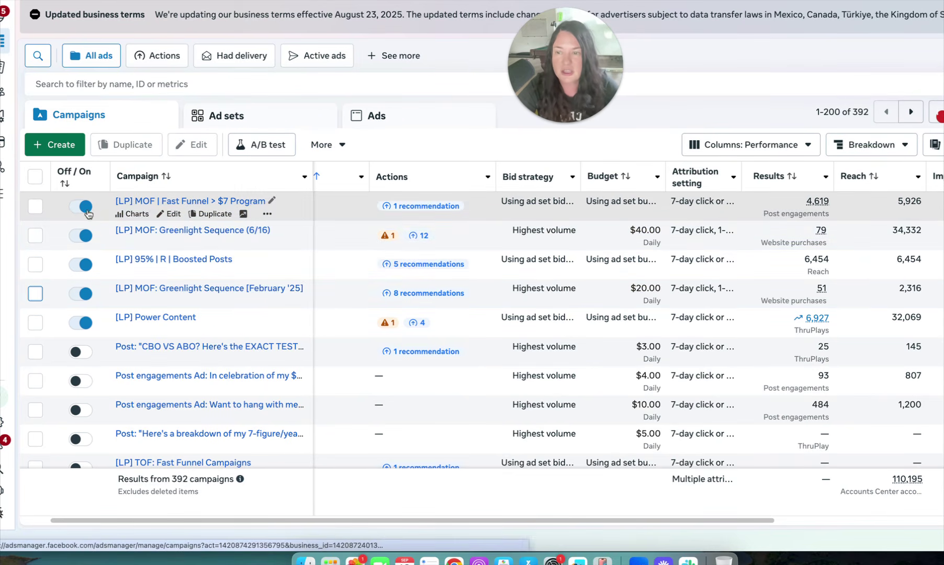
click(35, 207)
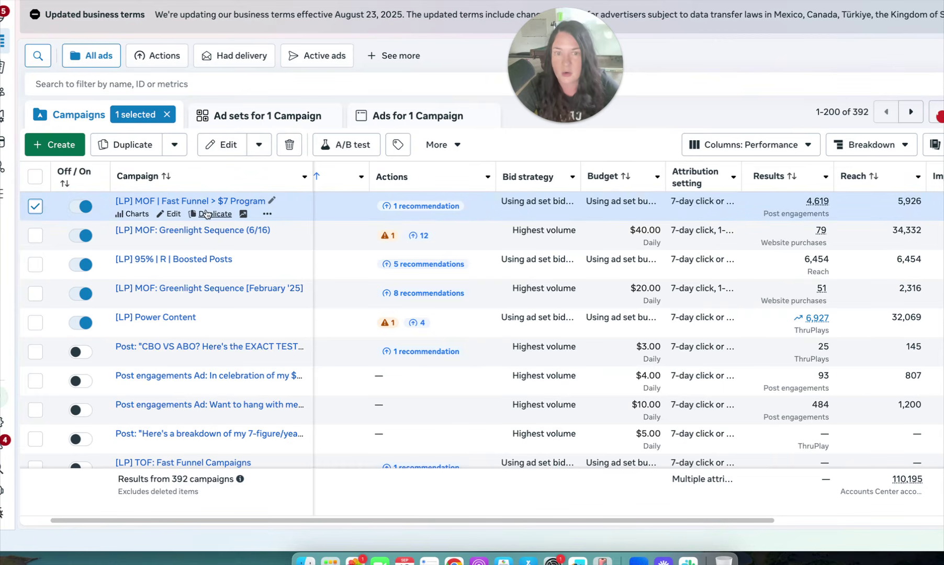
Step: Open Instagram in a new browser tab and go to the account owner's profile
key(super+t)
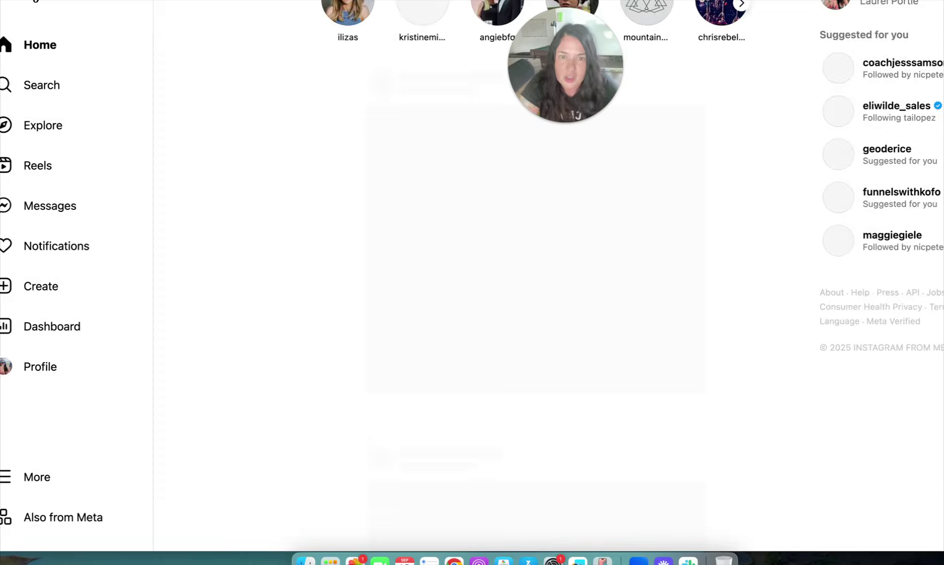
scroll(472, 275, right, 1)
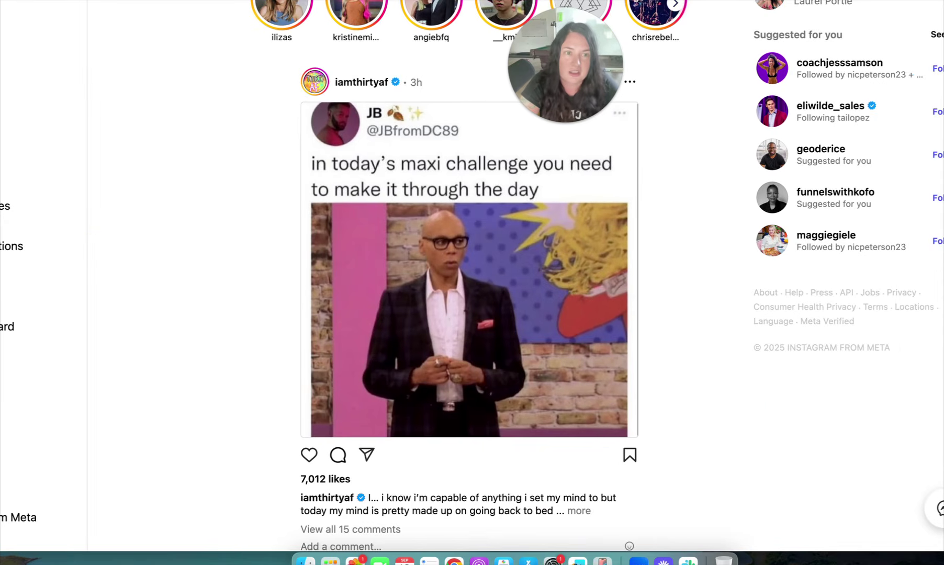
click(771, 2)
scroll(795, 201, down, 1)
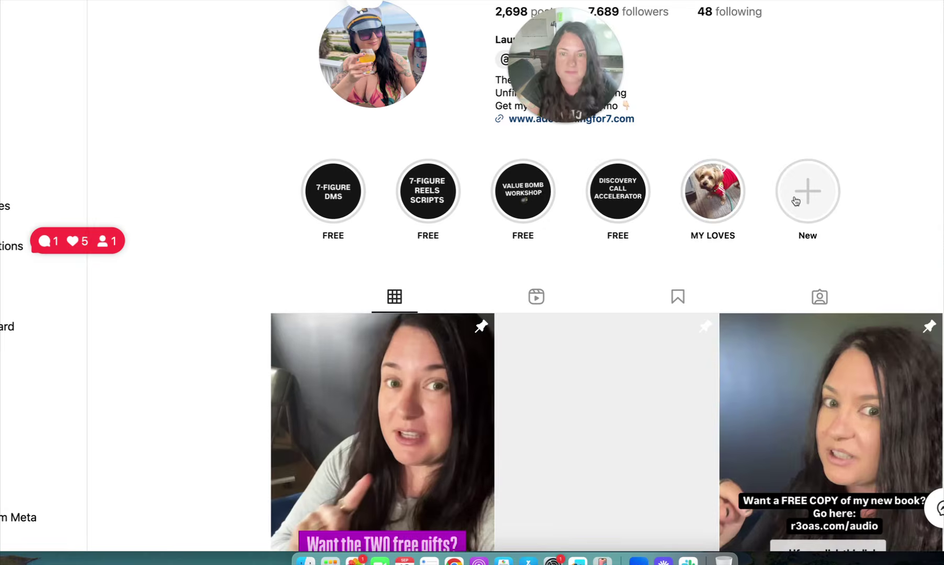
Step: Look through the Instagram profile's grid of posts and reels, including their likes, comments and boost options
scroll(795, 202, down, 3)
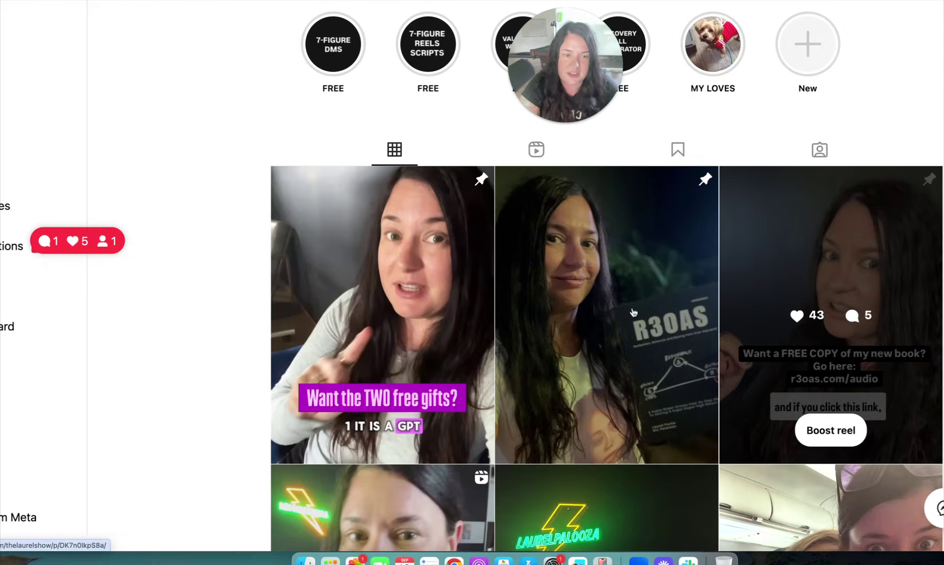
scroll(551, 318, down, 3)
scroll(416, 348, down, 2)
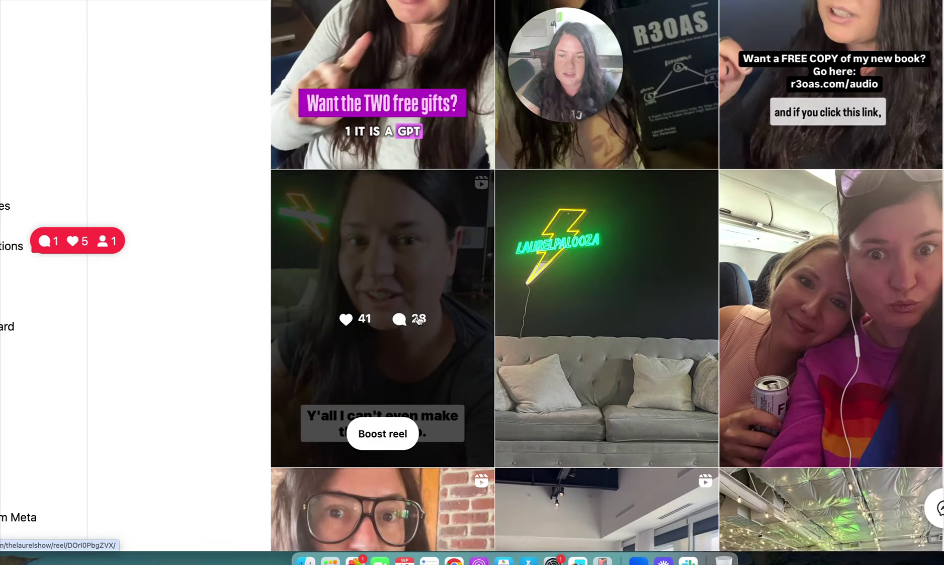
scroll(425, 339, down, 3)
scroll(424, 339, down, 6)
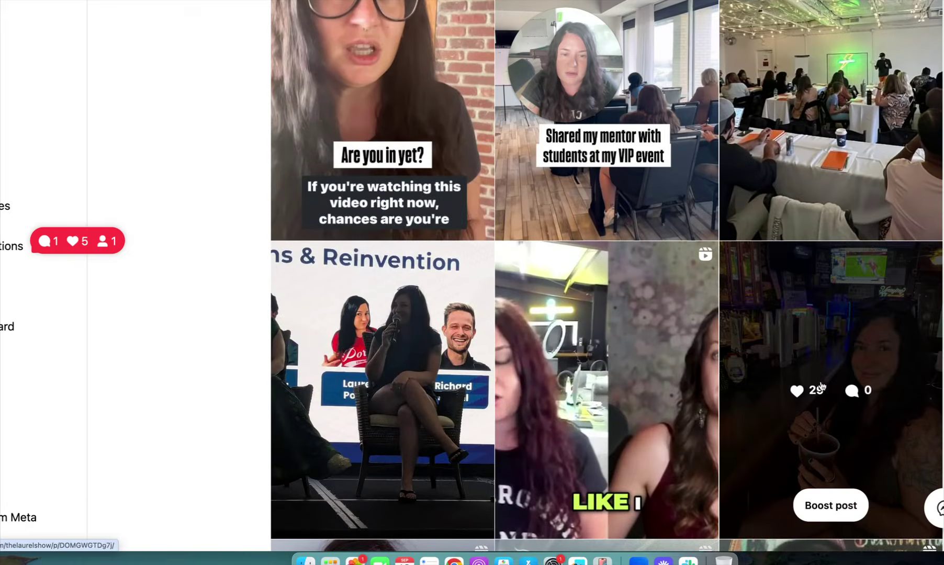
scroll(446, 418, down, 12)
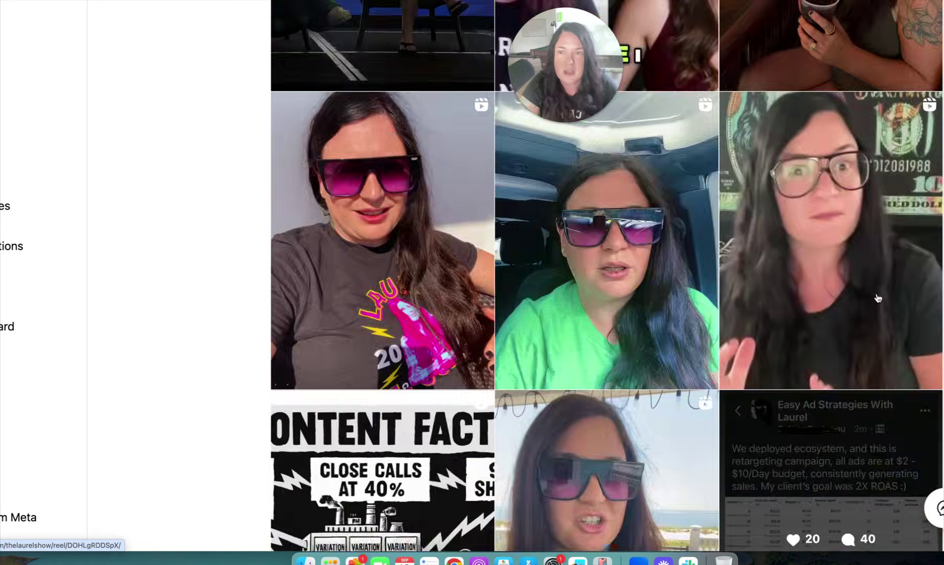
scroll(884, 299, up, 15)
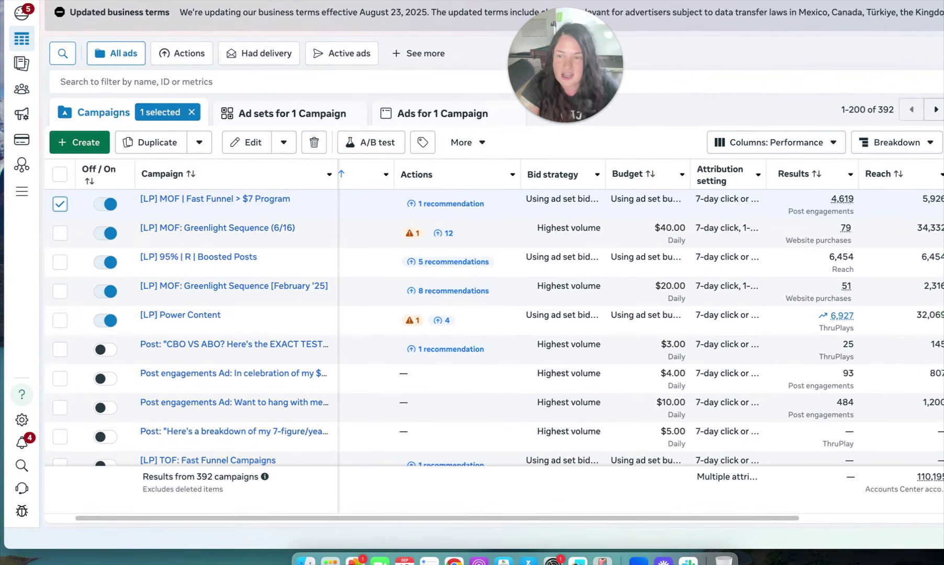
Step: In Ads Manager, select the Fast Funnel > $7 Program, Boosted Posts and both Greenlight Sequence campaigns, leaving [LP] Power Content deselected
click(61, 206)
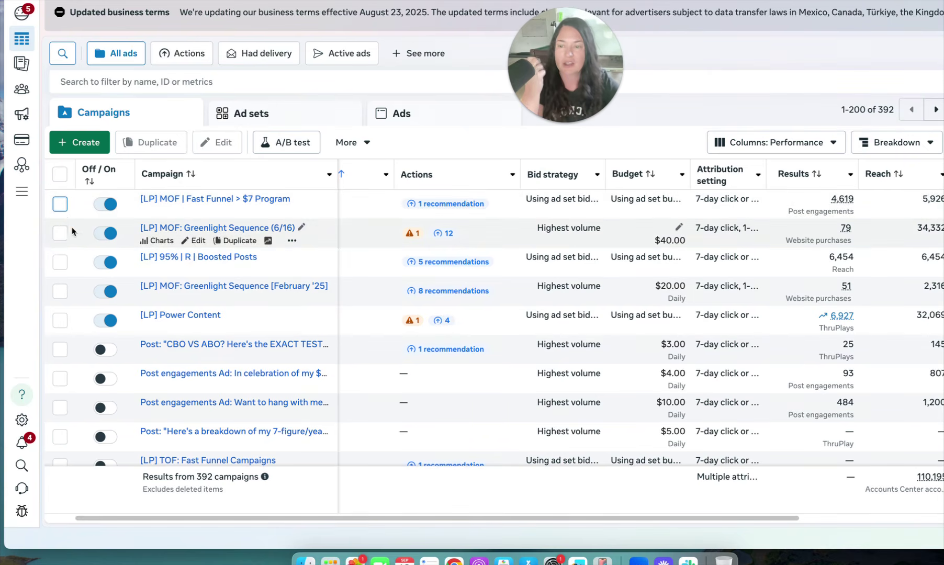
click(60, 321)
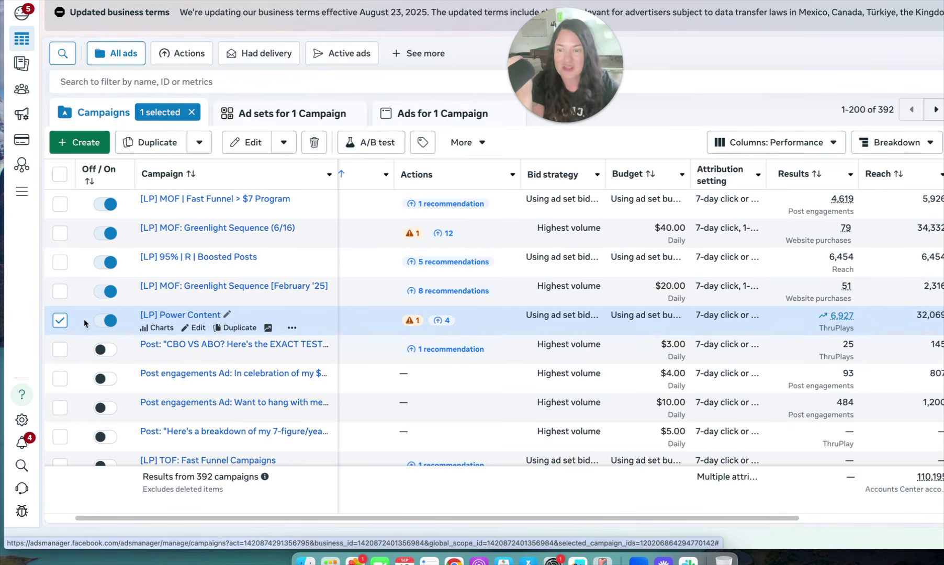
click(60, 320)
click(60, 262)
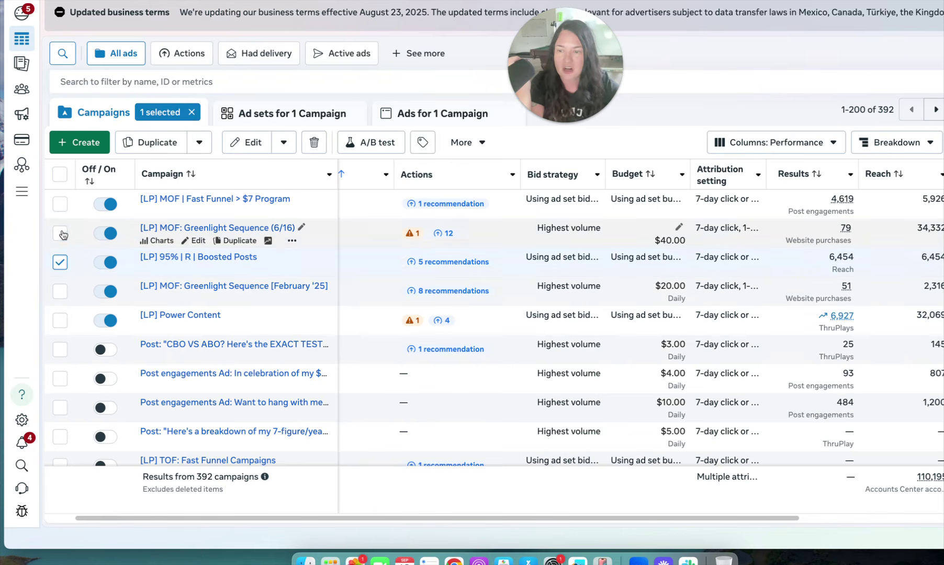
click(59, 233)
click(60, 204)
click(64, 291)
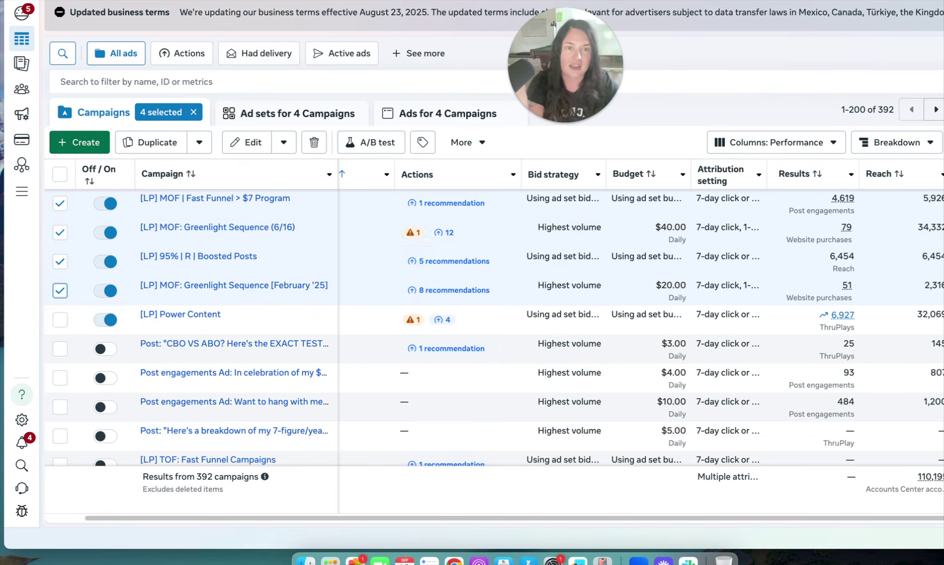
Step: Compare the budgets, results, reach and cost per result of the four selected campaigns over the last 30 days
scroll(764, 115, right, 5)
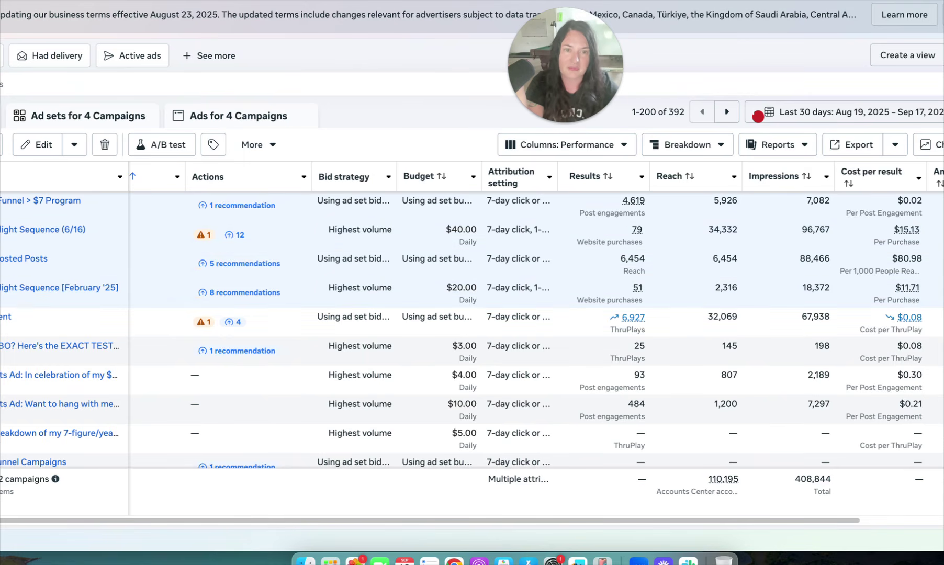
scroll(471, 315, left, 5)
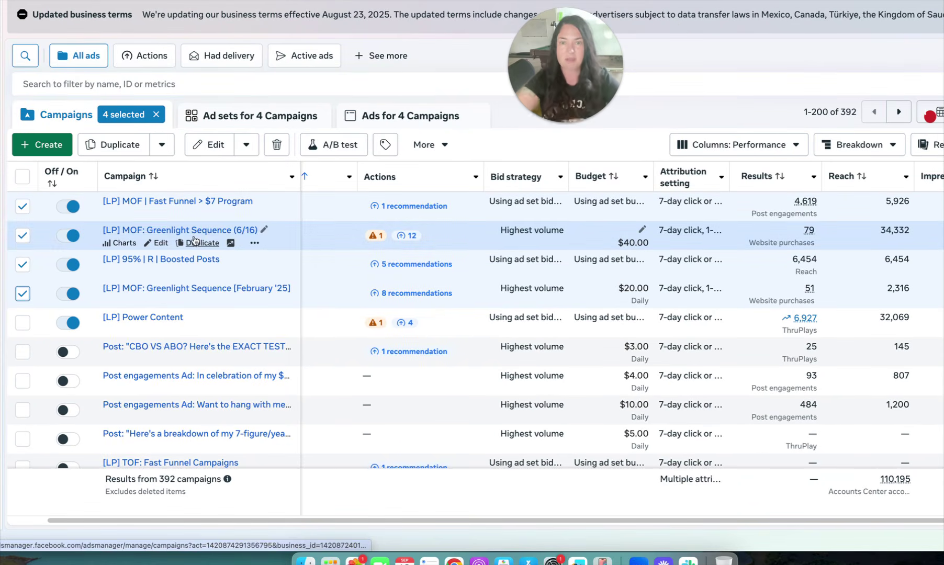
scroll(188, 233, down, 1)
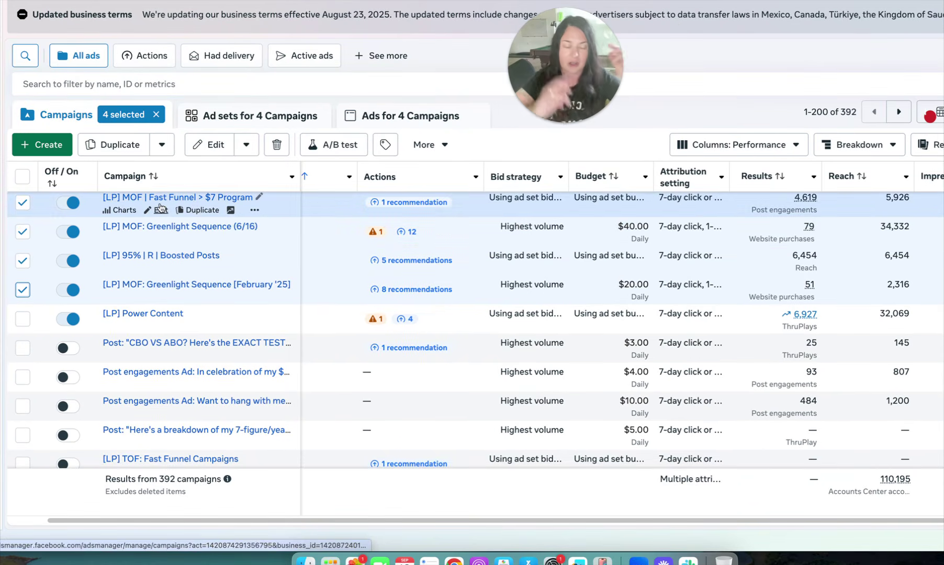